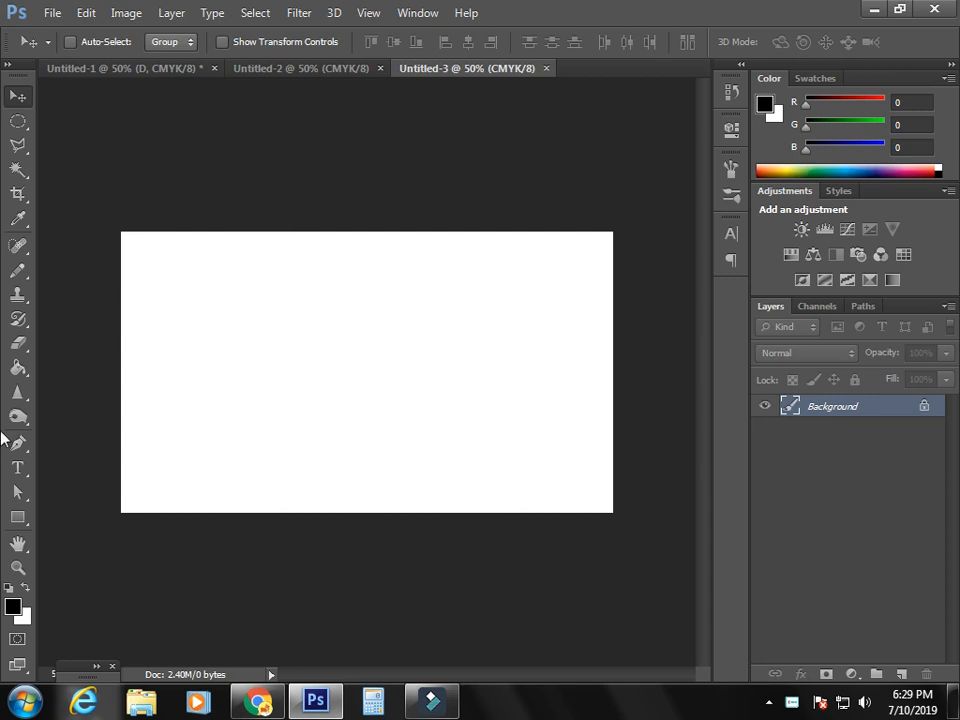
# Close the Untitled-2 document and fill Untitled-3's background solid black with repeated Paint Bucket fills.
pyautogui.click(379, 68)
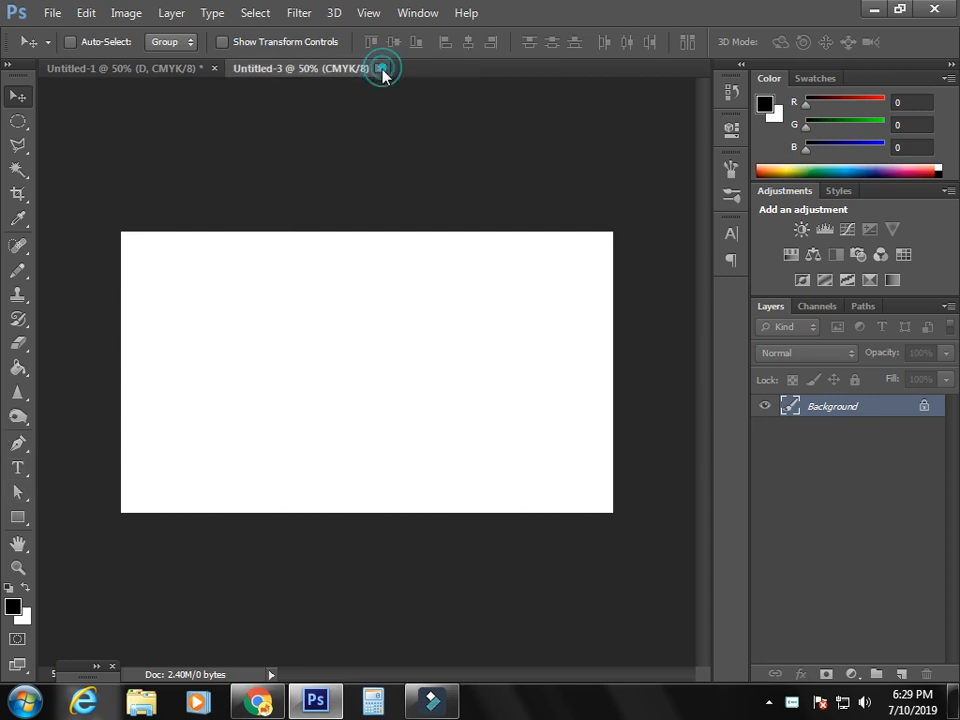
pyautogui.click(18, 518)
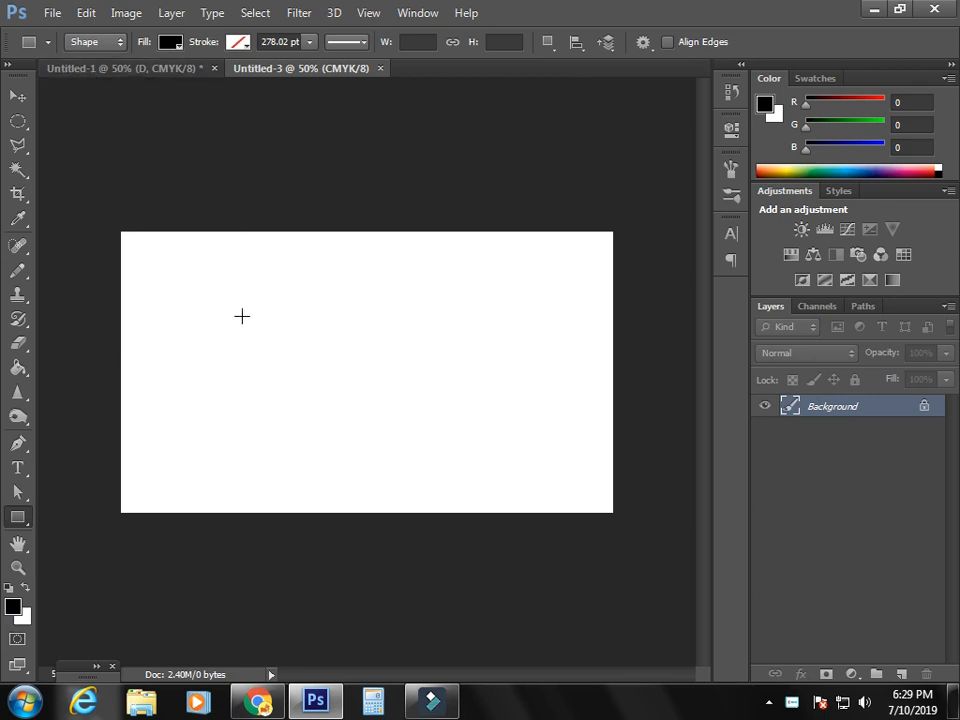
pyautogui.click(18, 368)
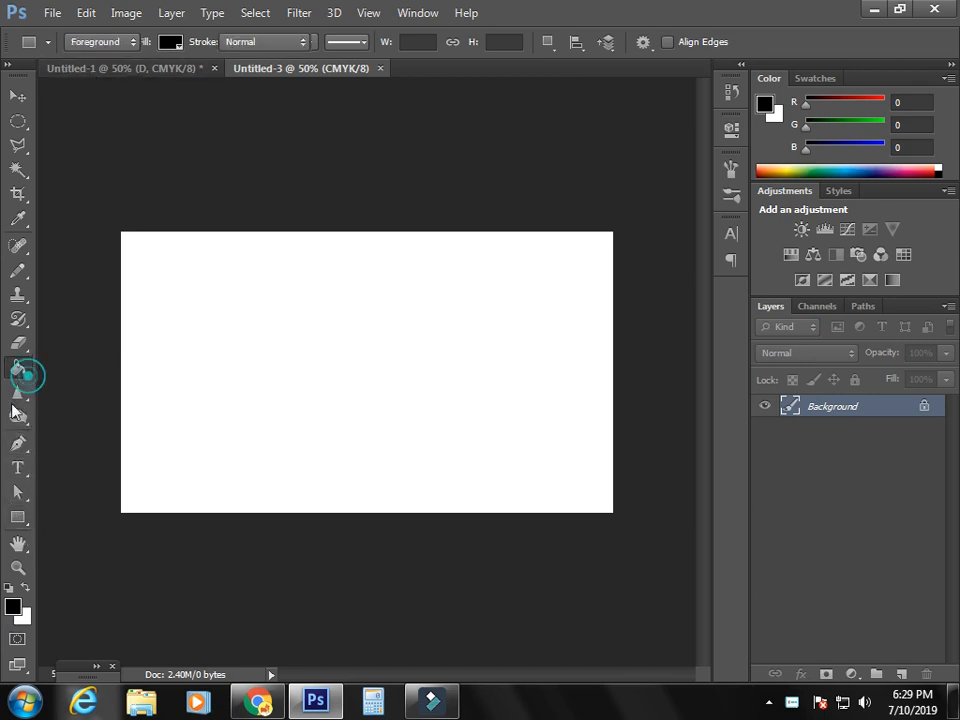
pyautogui.click(248, 347)
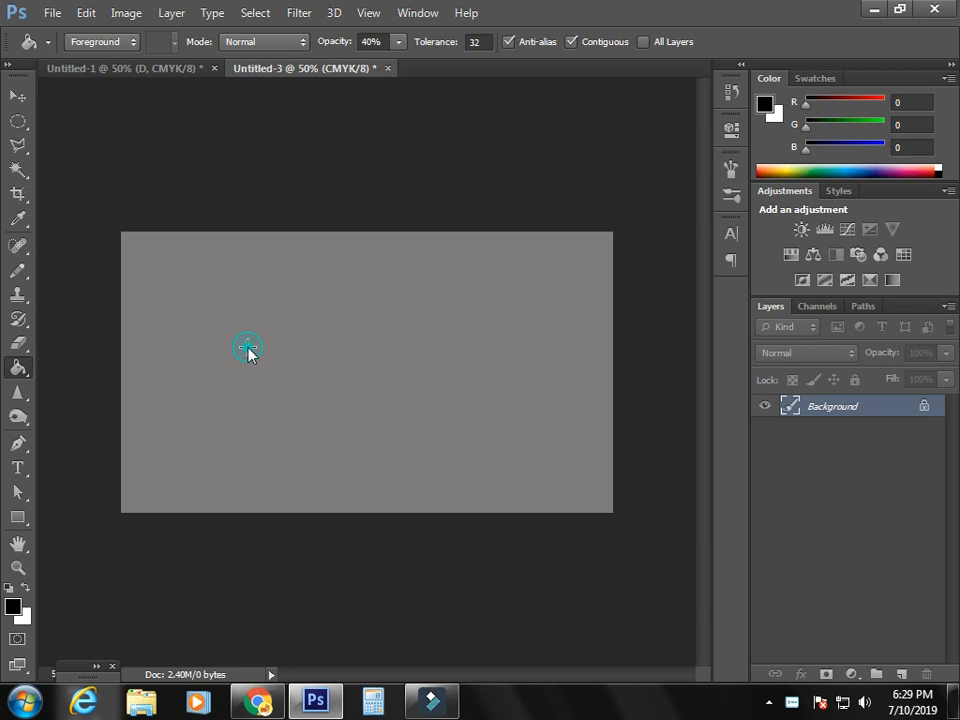
pyautogui.click(248, 347)
pyautogui.click(248, 347)
pyautogui.click(248, 347)
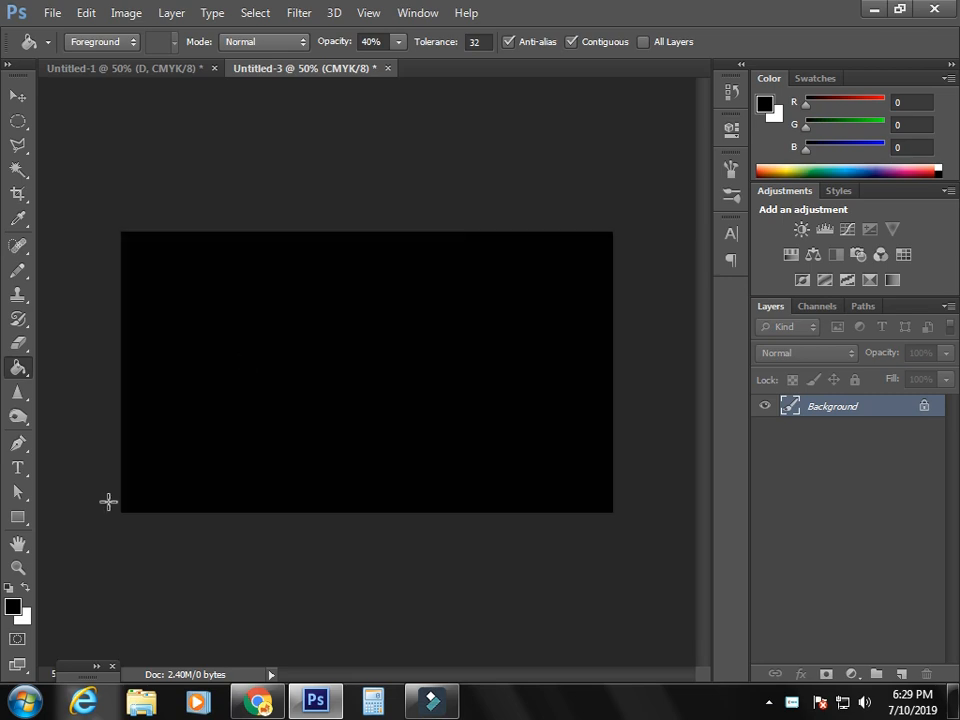
# Draw a vertical rectangle shape about 68 x 268 px in the canvas's left half and fill it white.
pyautogui.click(20, 516)
pyautogui.moveTo(250, 331); pyautogui.dragTo(219, 456)
pyautogui.click(171, 44)
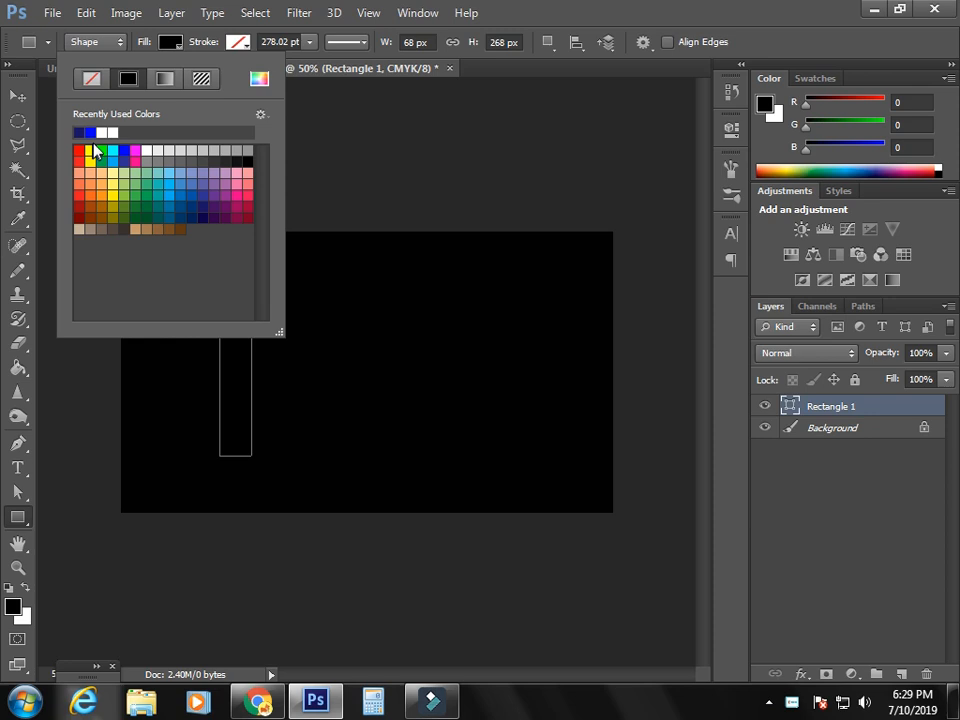
pyautogui.click(106, 130)
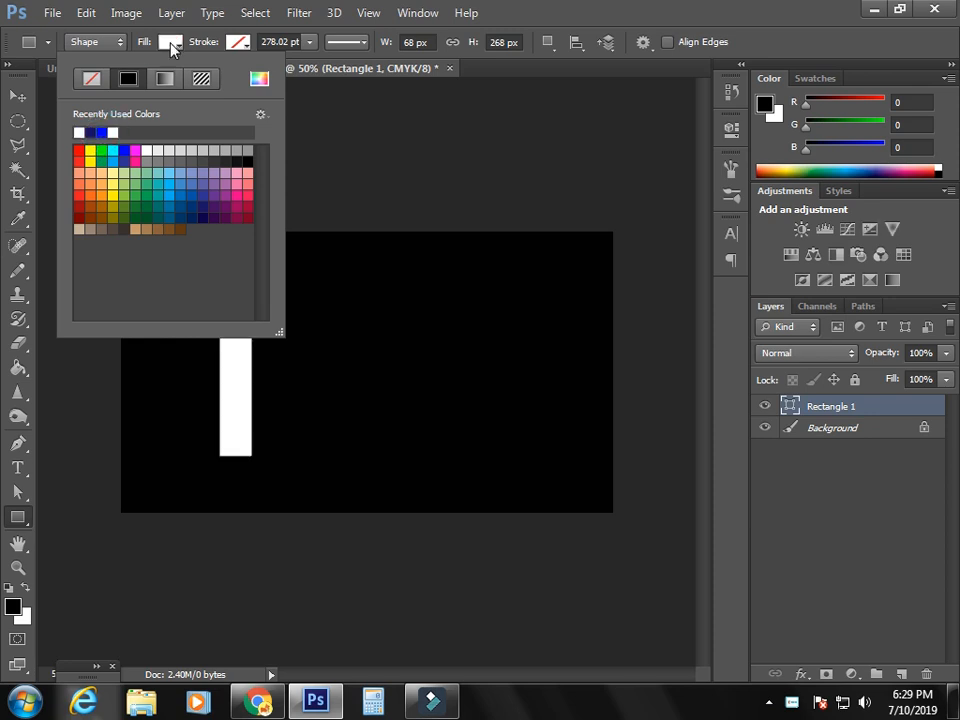
pyautogui.click(167, 41)
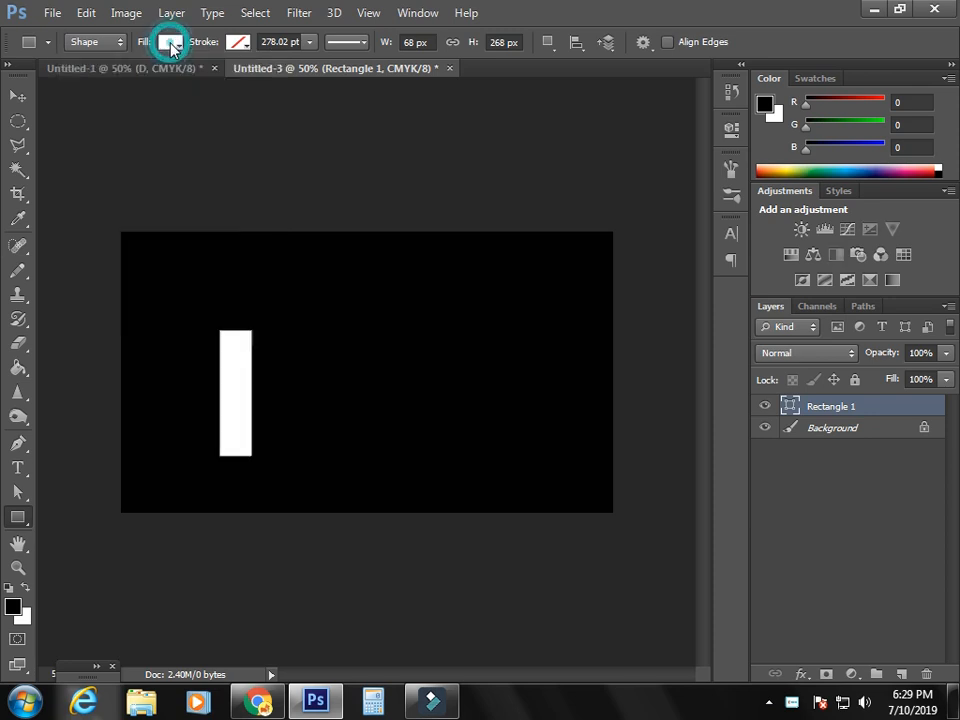
# Duplicate the white rectangle layer and place the copy just right of the original, leaving a narrow gap.
pyautogui.rightClick(800, 414)
pyautogui.click(507, 152)
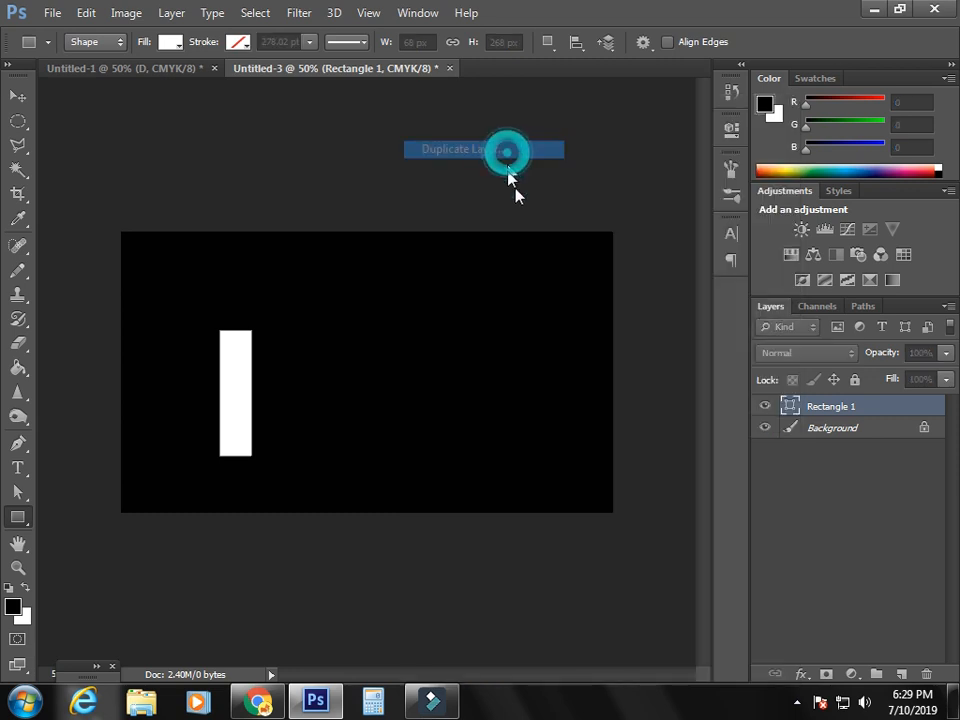
pyautogui.click(636, 214)
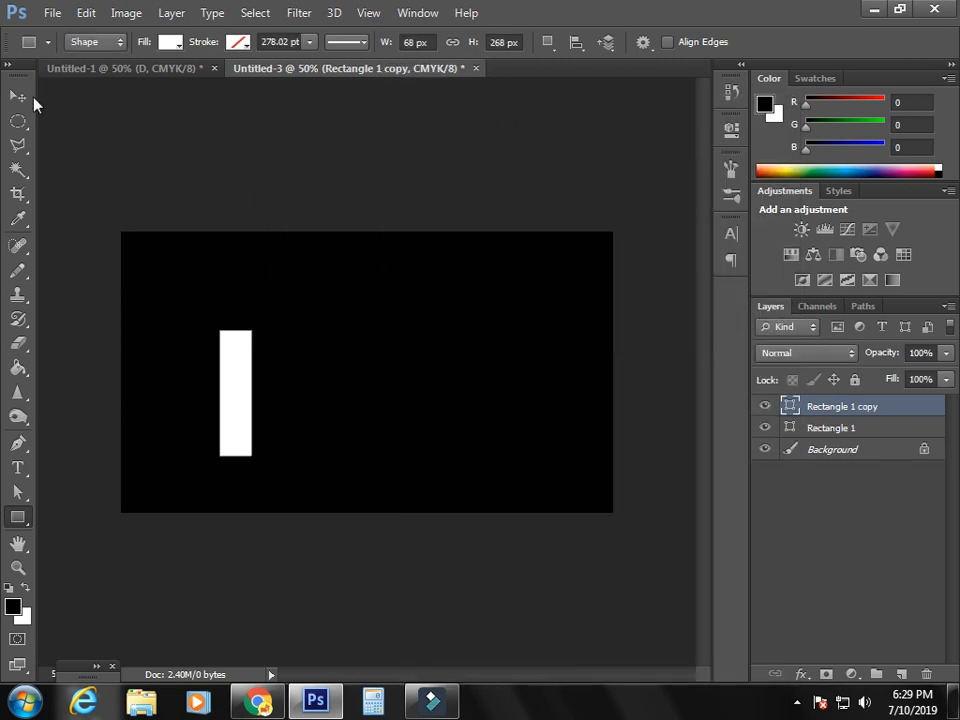
pyautogui.click(23, 98)
pyautogui.moveTo(236, 392); pyautogui.dragTo(267, 392)
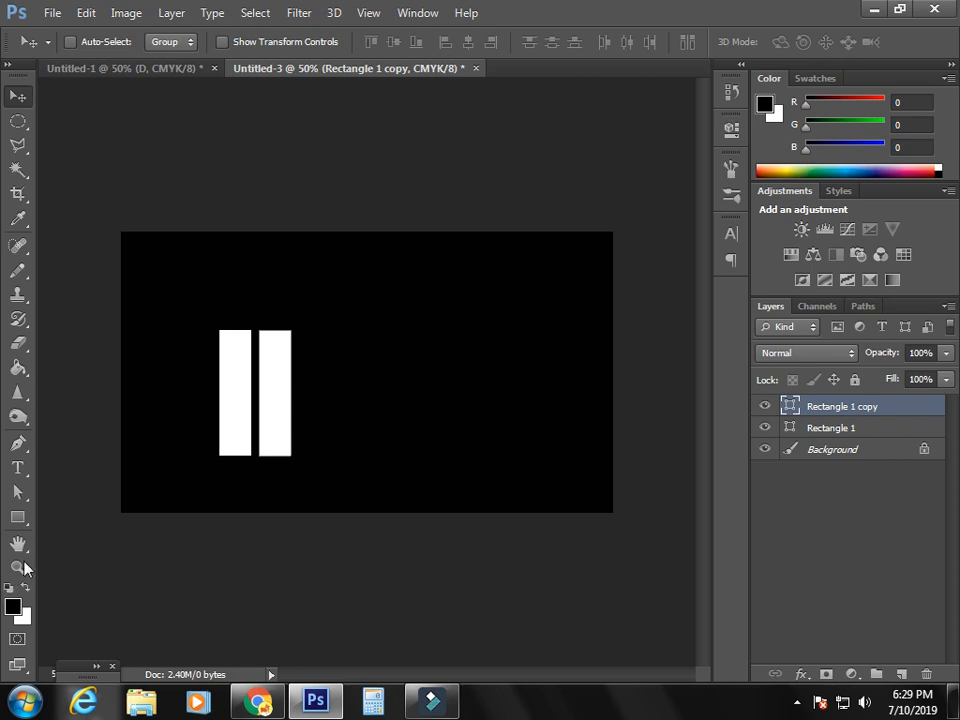
# Change the duplicate rectangle's fill to the recently used dark navy blue.
pyautogui.click(18, 516)
pyautogui.click(172, 42)
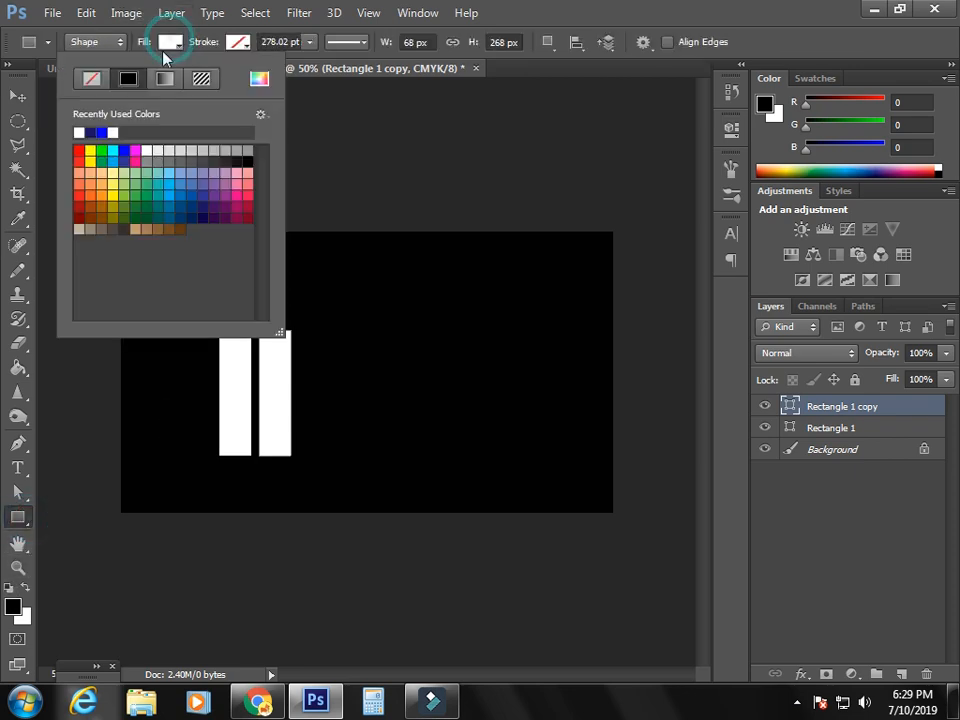
pyautogui.click(97, 132)
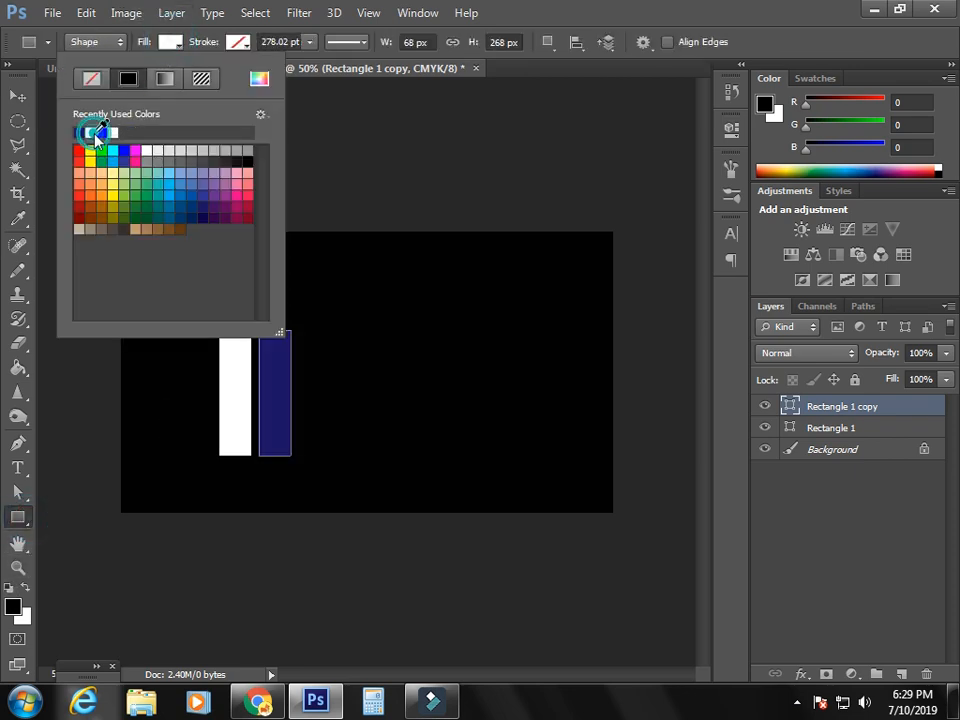
pyautogui.click(172, 42)
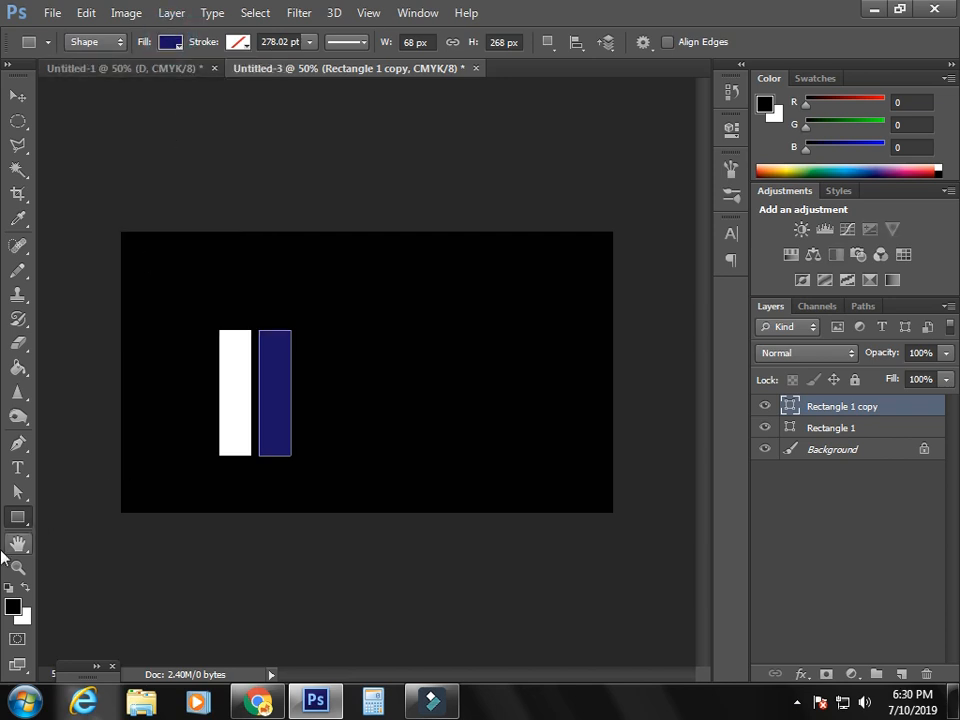
# Add the white text "E" just right of the blue bar, starting near the bar's base.
pyautogui.click(18, 467)
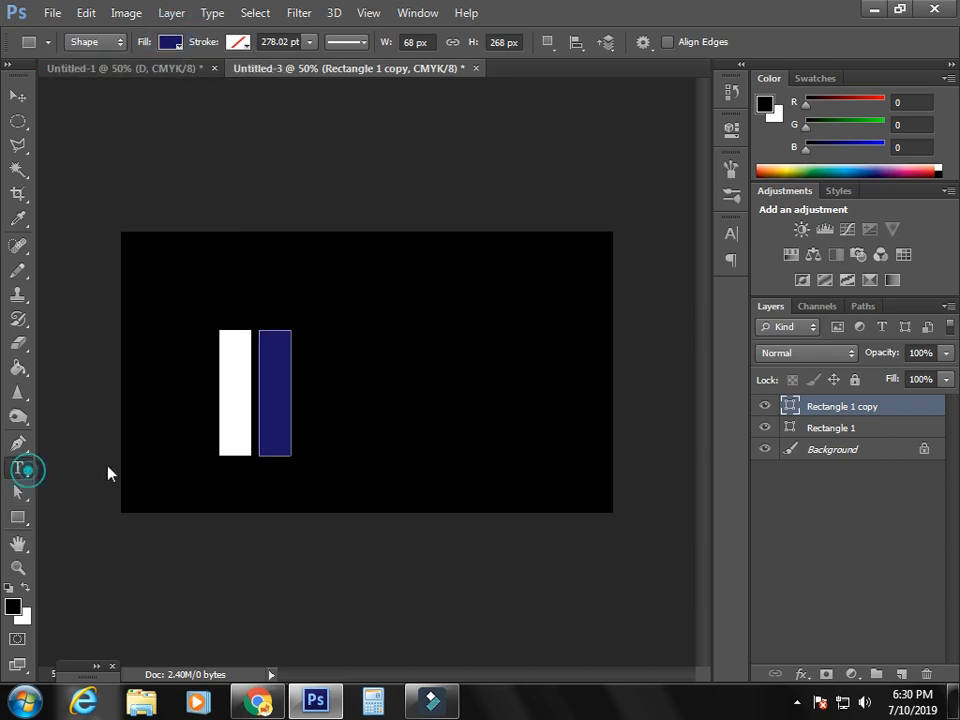
pyautogui.click(301, 454)
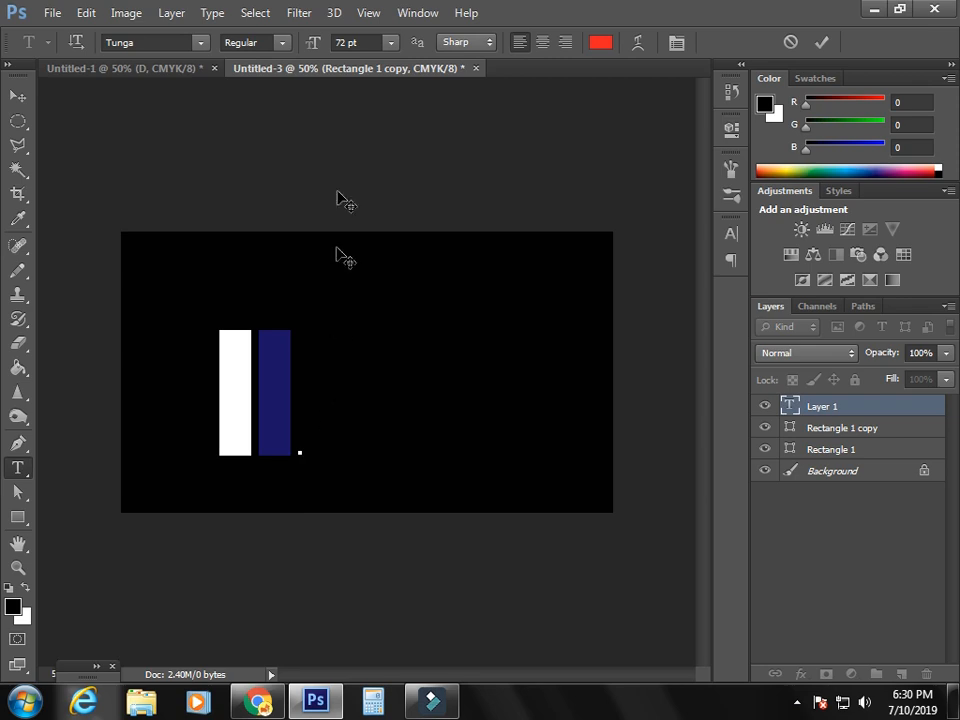
pyautogui.click(601, 42)
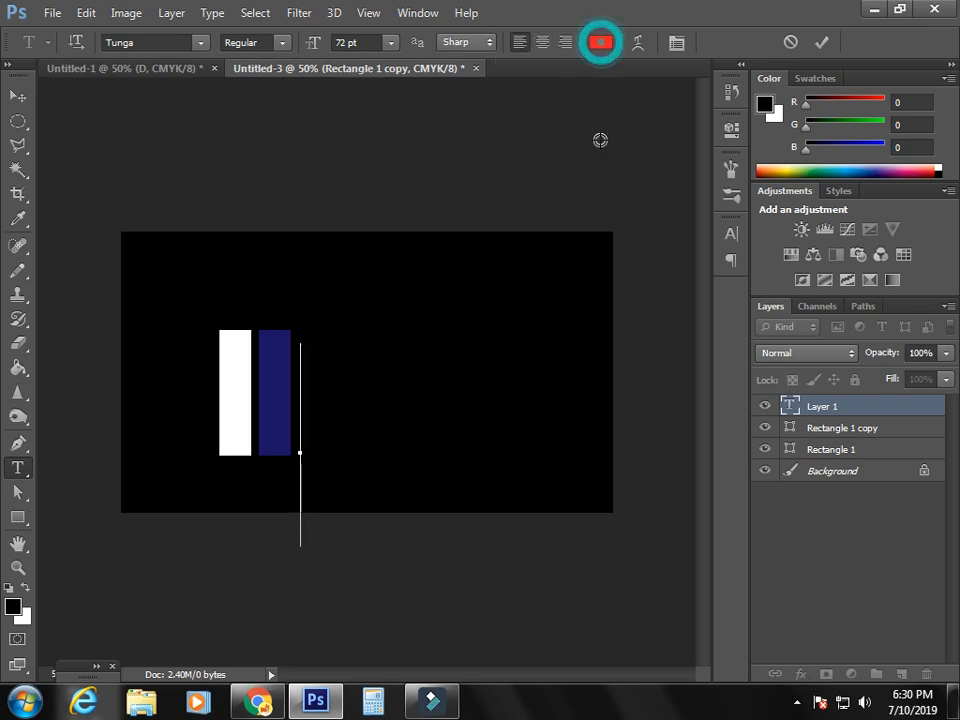
pyautogui.moveTo(503, 550); pyautogui.dragTo(503, 421)
pyautogui.click(896, 393)
pyautogui.write('E')
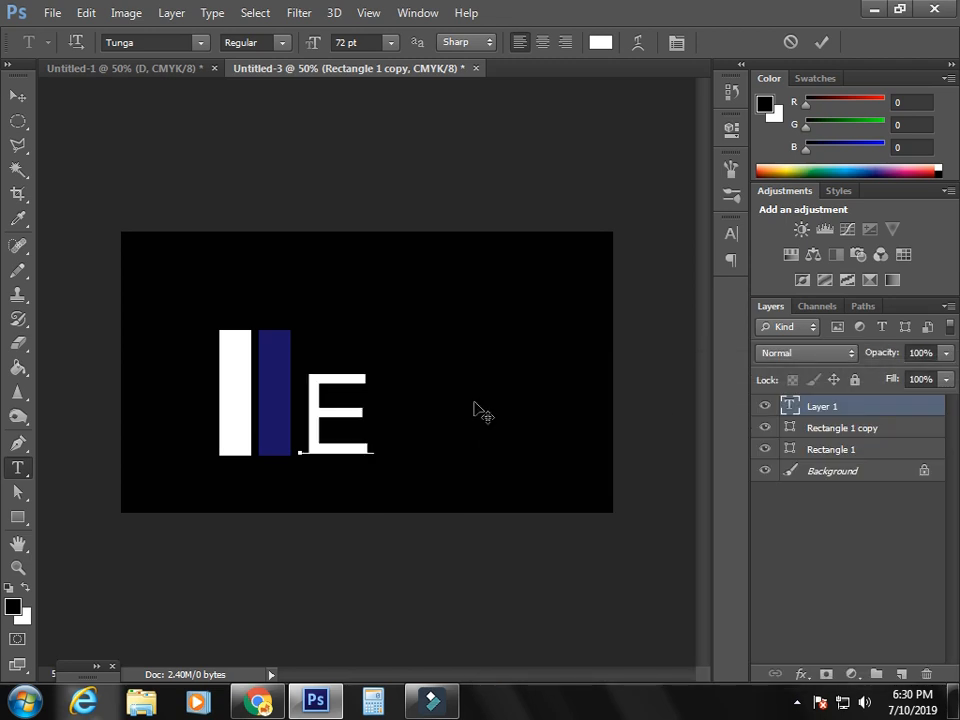
# Free-transform the letter E to about the height of the bars, widen it slightly and place it beside the blue bar.
pyautogui.click(19, 96)
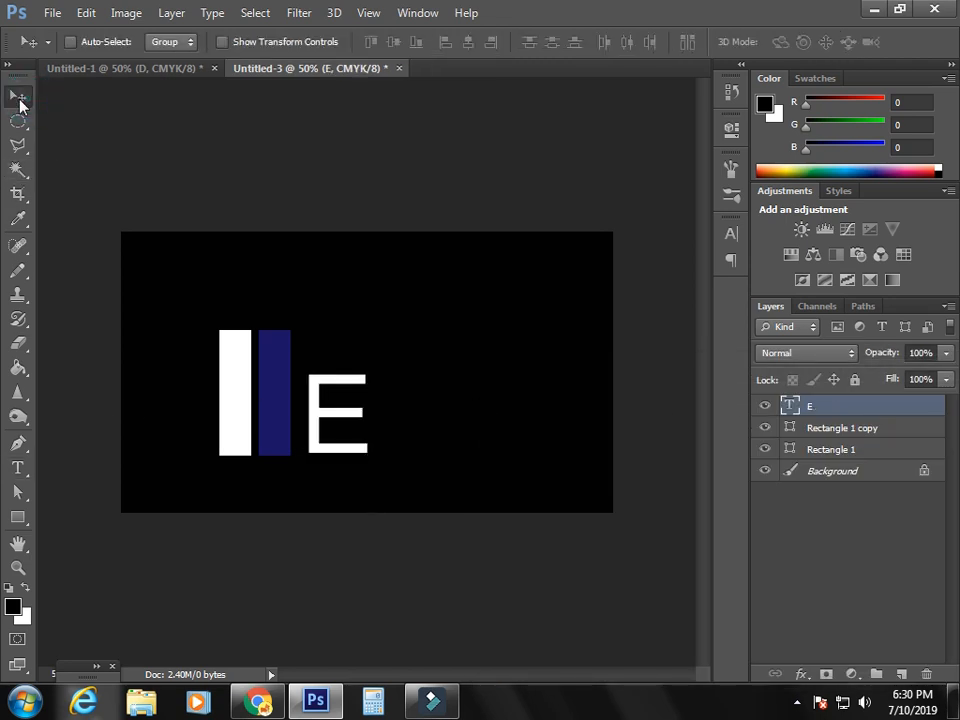
pyautogui.hotkey('ctrl', 't')
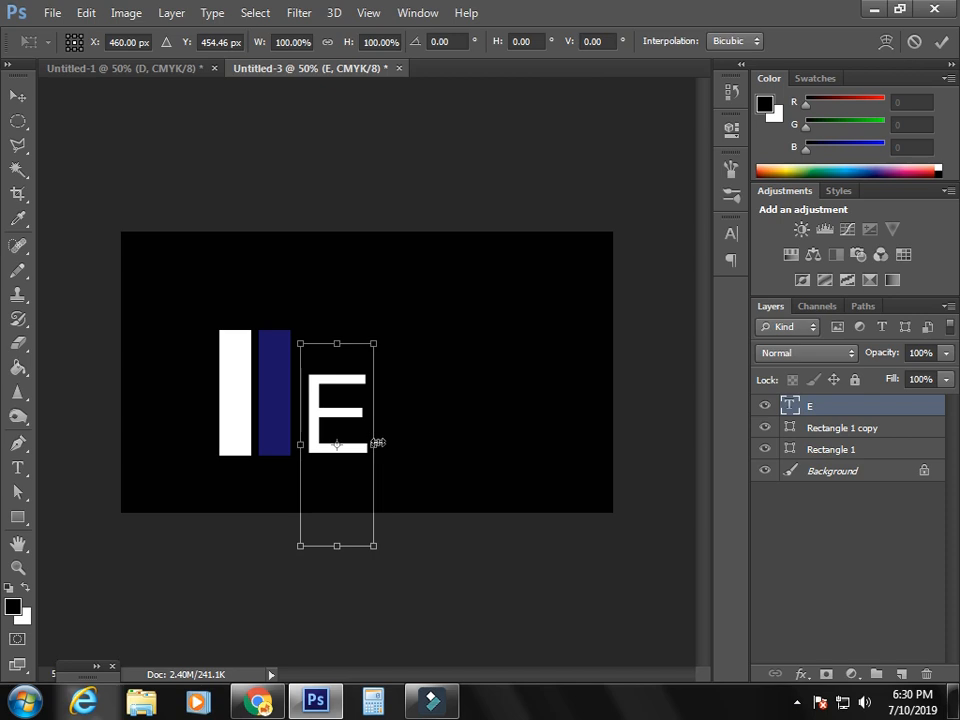
pyautogui.moveTo(345, 547); pyautogui.dragTo(345, 668)
pyautogui.moveTo(375, 511)
pyautogui.mouseDown()
pyautogui.moveTo(396, 553)
pyautogui.moveTo(388, 555)
pyautogui.moveTo(389, 504)
pyautogui.mouseUp()
pyautogui.moveTo(407, 623); pyautogui.dragTo(398, 607)
pyautogui.press('Return')
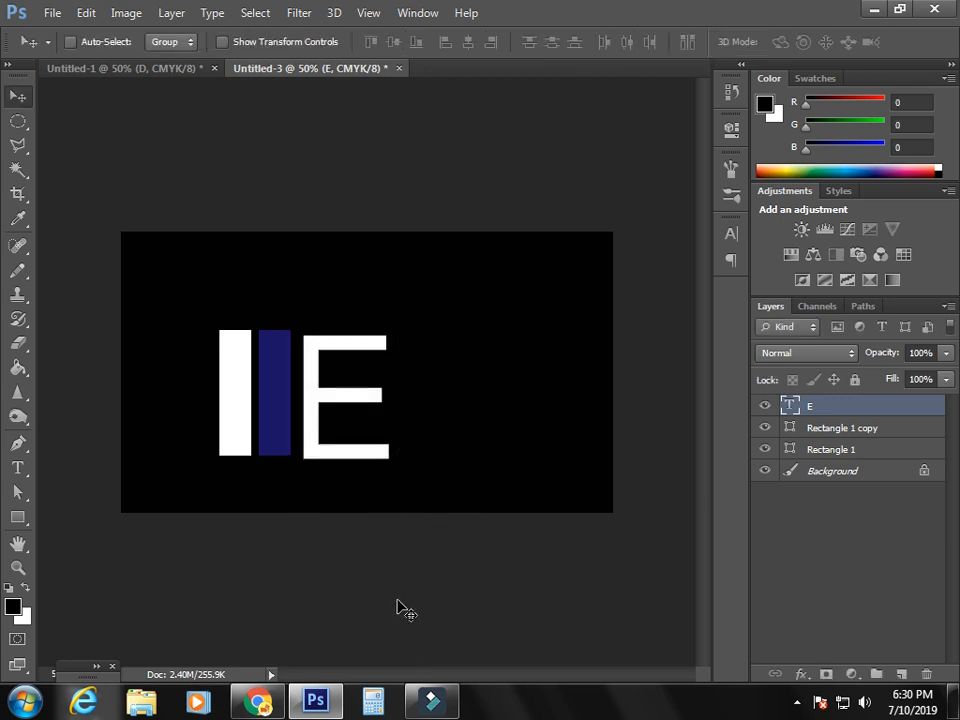
# Nudge the letter E to line up with the bars and leave only a narrow gap to the blue bar.
pyautogui.press('Left')
pyautogui.press('Left')
pyautogui.press('Left')
pyautogui.press('Left')
pyautogui.press('Left')
pyautogui.press('Left')
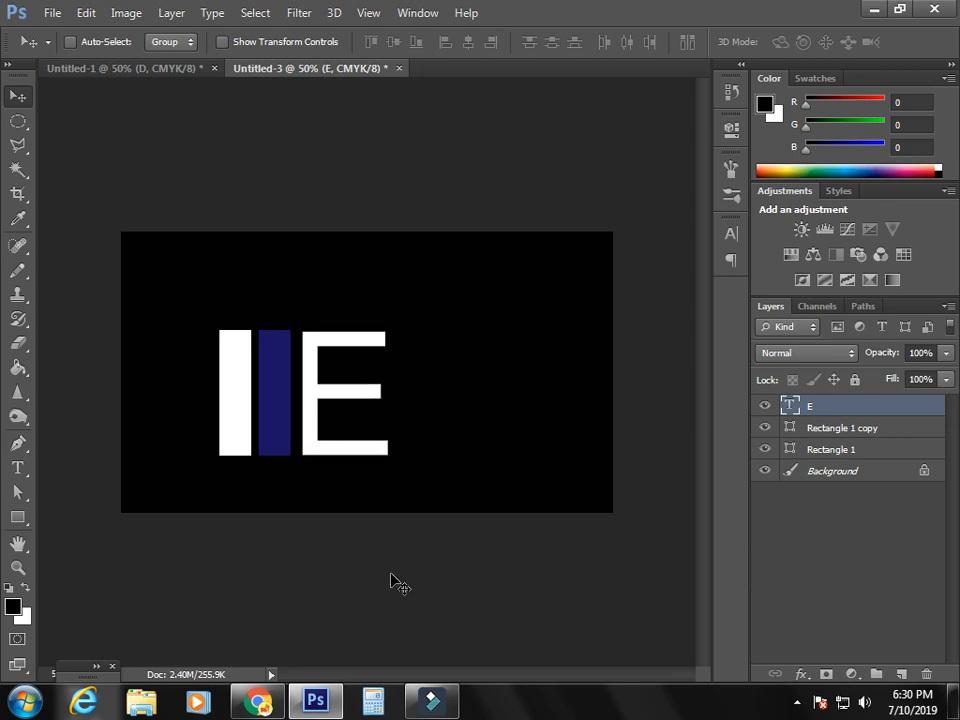
pyautogui.press('Left')
pyautogui.press('Left')
pyautogui.press('Left')
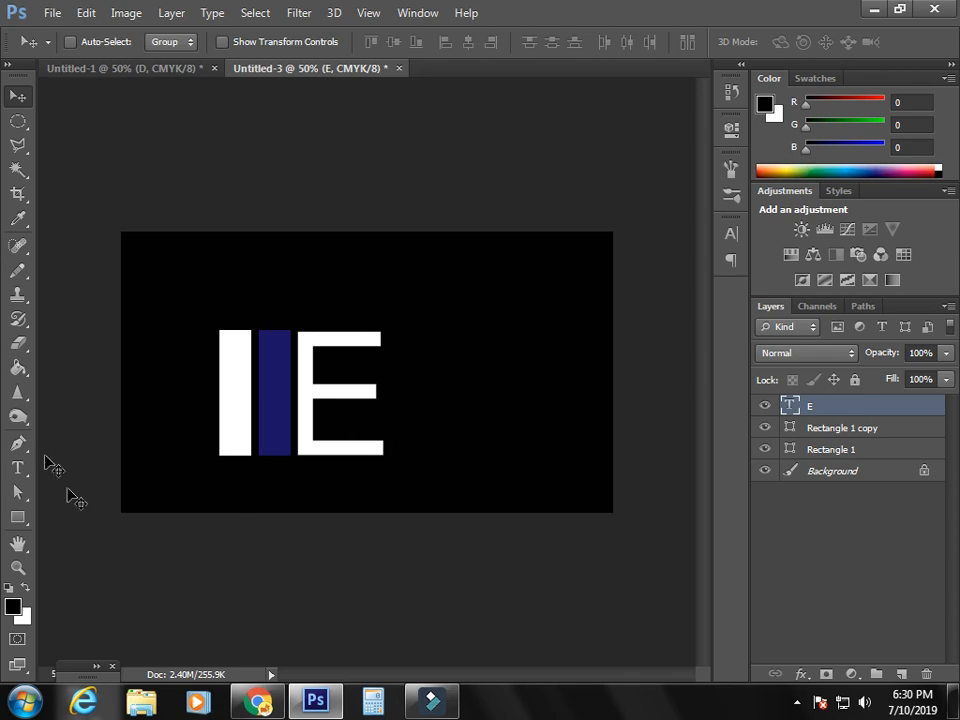
# Add the text "D" in bright red to the right of the E, on the same baseline.
pyautogui.click(20, 468)
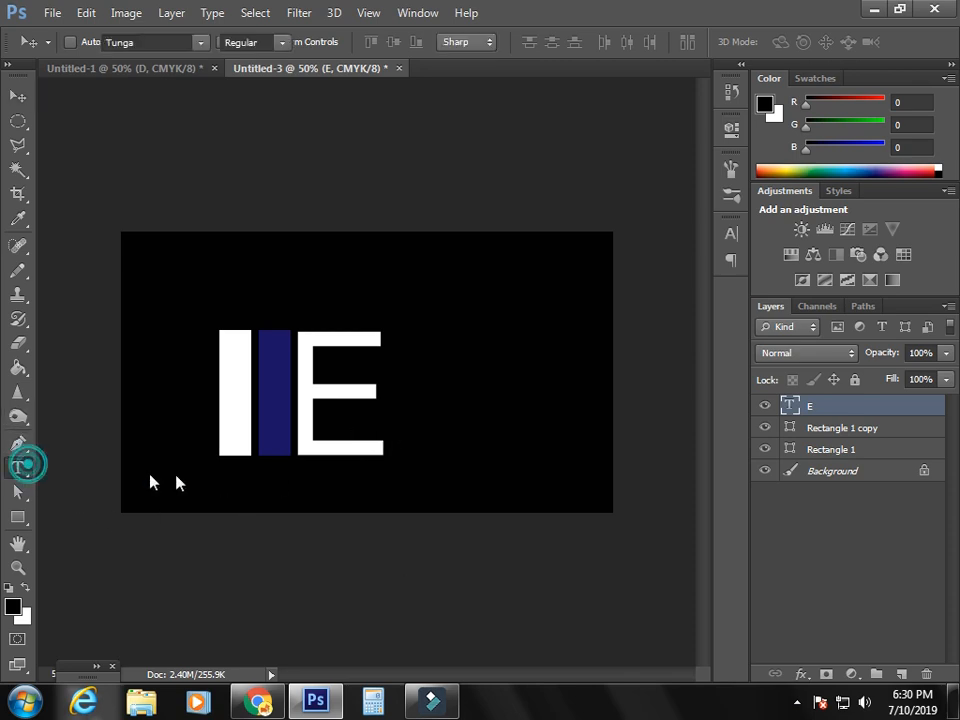
pyautogui.click(408, 455)
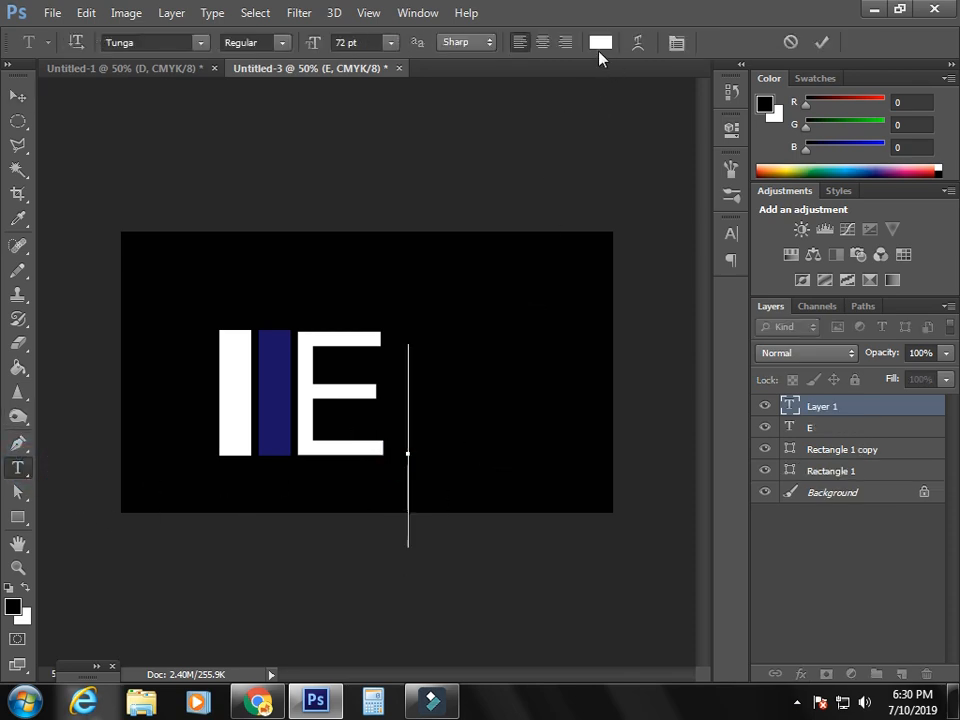
pyautogui.click(598, 44)
pyautogui.moveTo(673, 456); pyautogui.dragTo(860, 383)
pyautogui.click(897, 397)
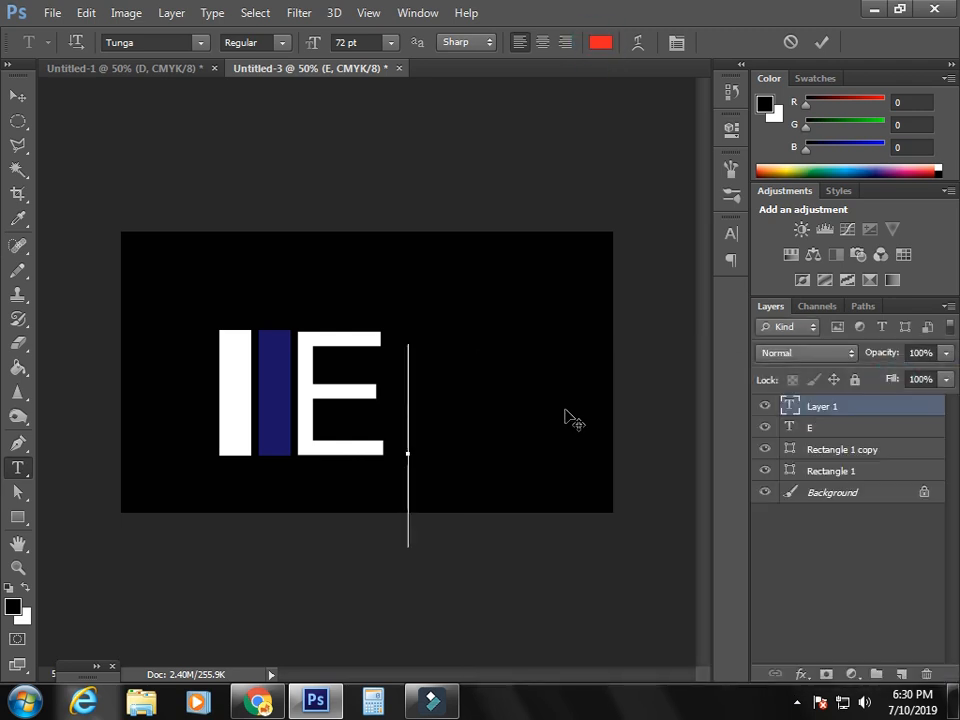
pyautogui.write('D')
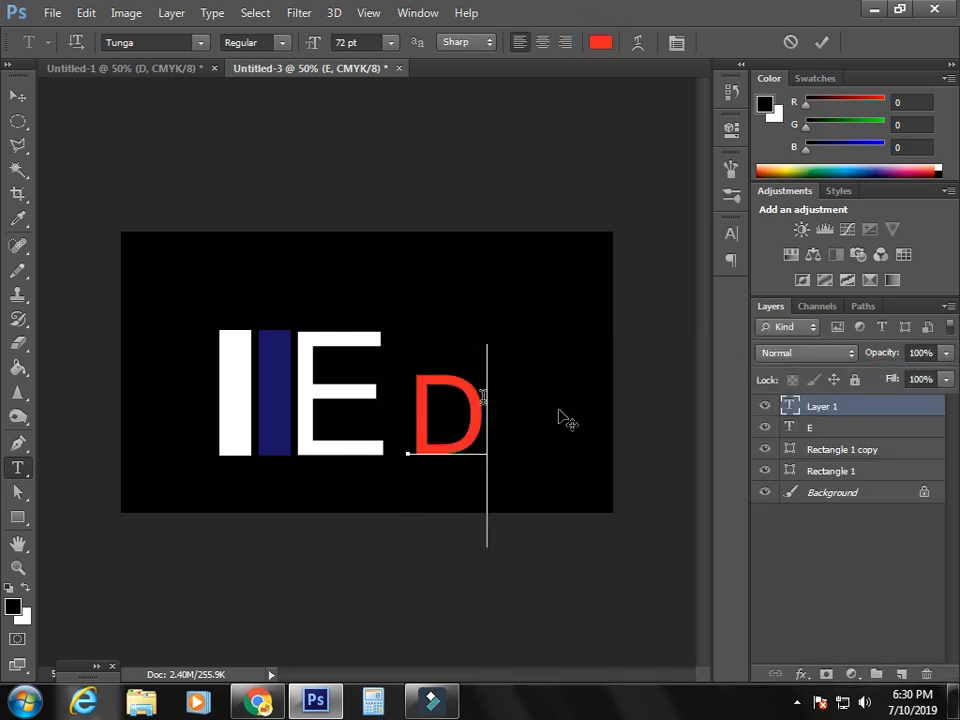
# Place the red D against the E and free-transform it to about 300% width and roughly the bars' height.
pyautogui.click(17, 96)
pyautogui.moveTo(461, 418); pyautogui.dragTo(447, 426)
pyautogui.hotkey('ctrl', 't')
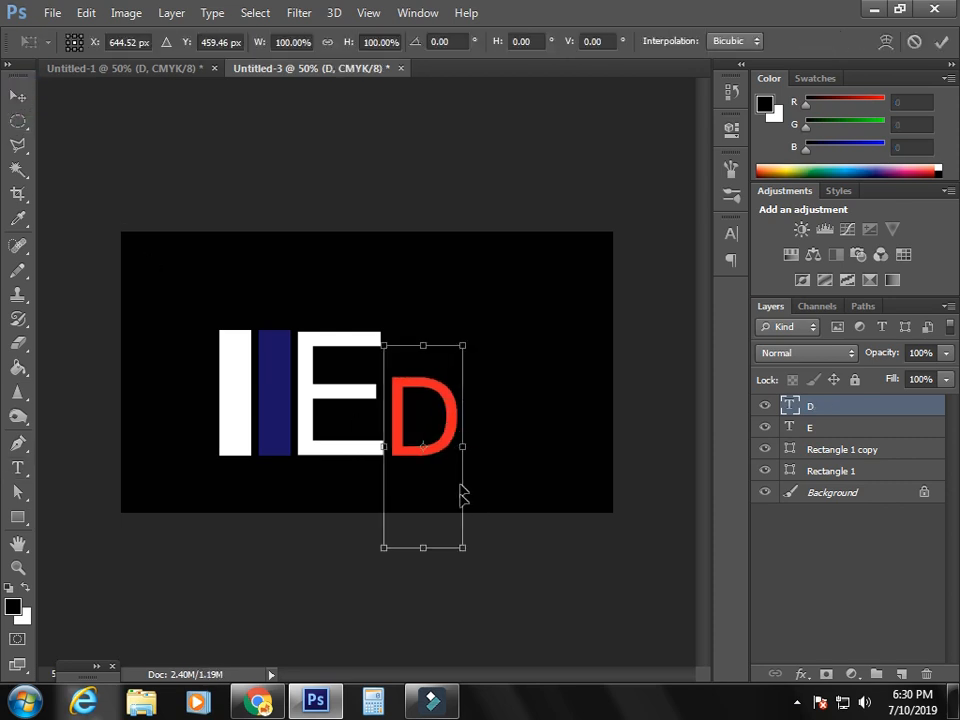
pyautogui.moveTo(463, 548); pyautogui.dragTo(622, 598)
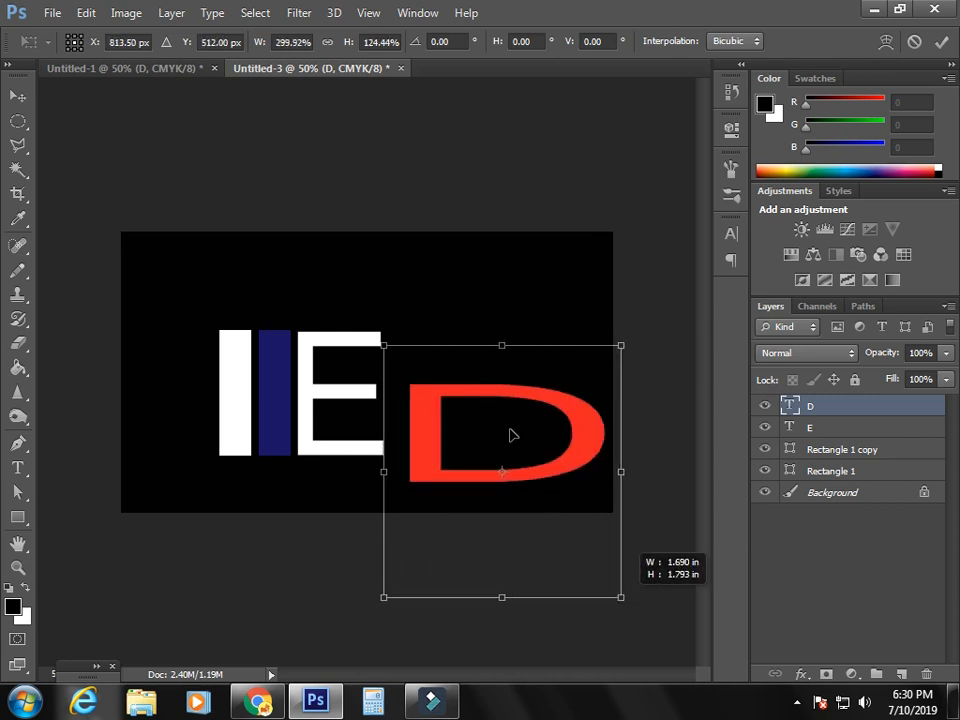
pyautogui.moveTo(502, 345); pyautogui.dragTo(503, 265)
pyautogui.moveTo(508, 386); pyautogui.dragTo(489, 397)
pyautogui.press('Return')
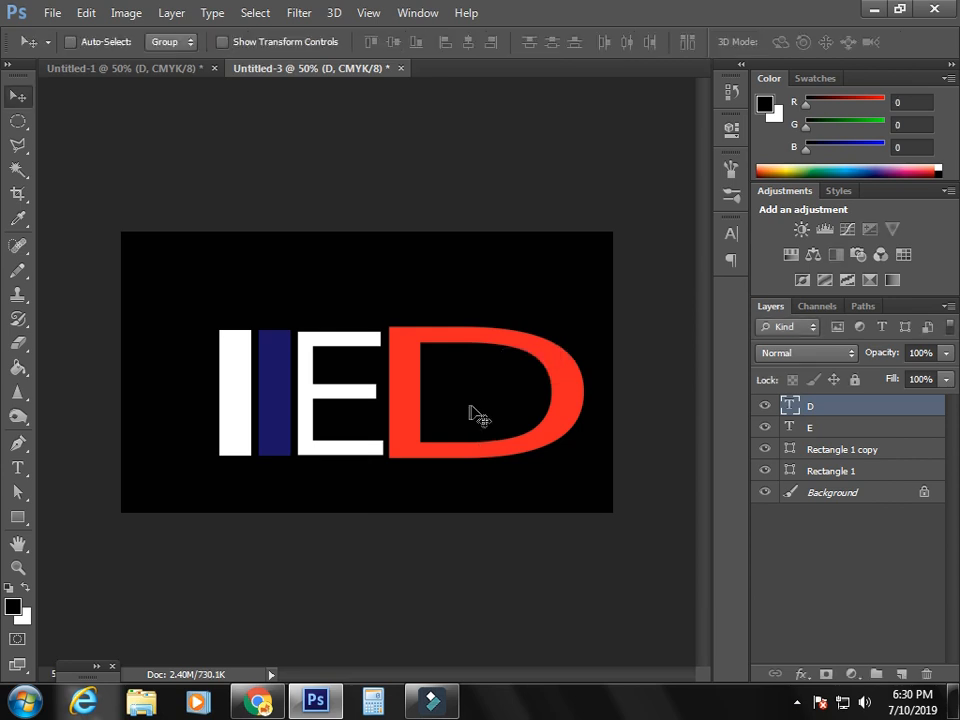
# Rasterize the D layer and erase the upper-left part of the letter, including the left half of its top stroke.
pyautogui.click(19, 344)
pyautogui.click(476, 344)
pyautogui.click(453, 281)
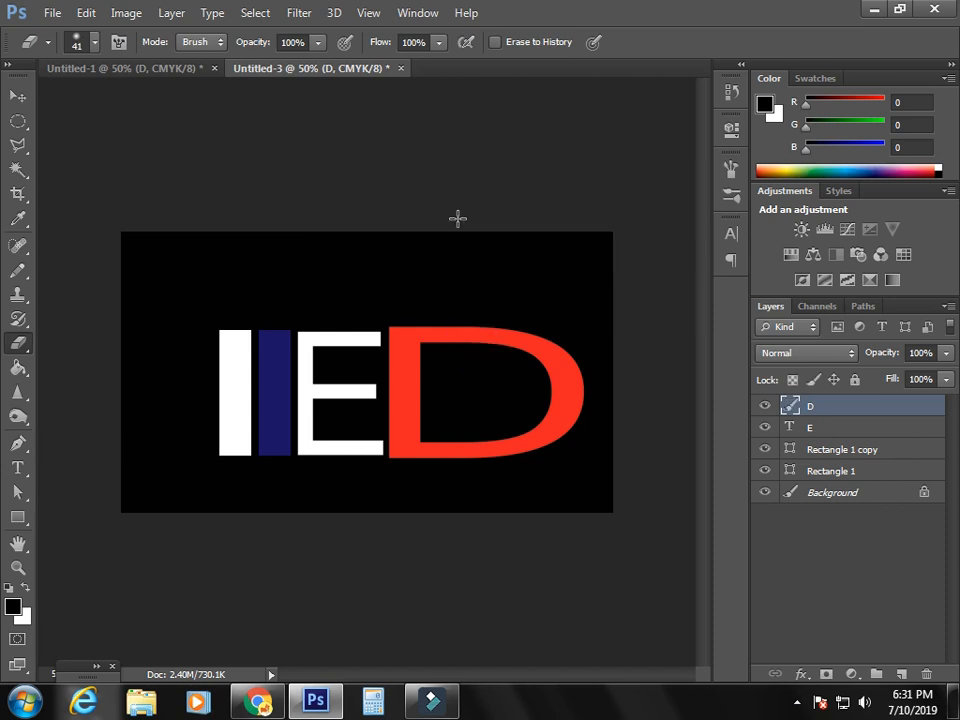
pyautogui.click(491, 299)
pyautogui.moveTo(493, 309)
pyautogui.mouseDown()
pyautogui.moveTo(493, 365)
pyautogui.moveTo(491, 323)
pyautogui.moveTo(490, 354)
pyautogui.moveTo(455, 365)
pyautogui.moveTo(465, 313)
pyautogui.moveTo(449, 324)
pyautogui.moveTo(439, 314)
pyautogui.moveTo(426, 344)
pyautogui.moveTo(406, 322)
pyautogui.moveTo(409, 335)
pyautogui.moveTo(415, 330)
pyautogui.moveTo(403, 337)
pyautogui.moveTo(399, 324)
pyautogui.moveTo(399, 358)
pyautogui.moveTo(390, 331)
pyautogui.moveTo(390, 379)
pyautogui.moveTo(429, 376)
pyautogui.moveTo(403, 368)
pyautogui.moveTo(438, 363)
pyautogui.moveTo(403, 357)
pyautogui.mouseUp()
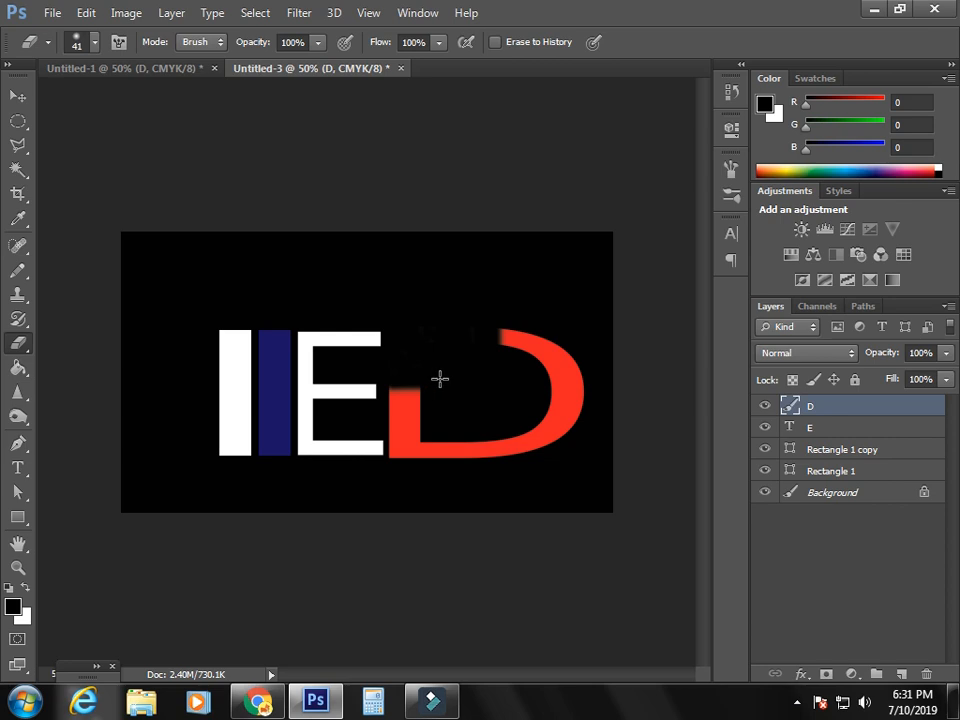
pyautogui.moveTo(440, 379); pyautogui.dragTo(443, 367)
pyautogui.moveTo(501, 311); pyautogui.dragTo(501, 355)
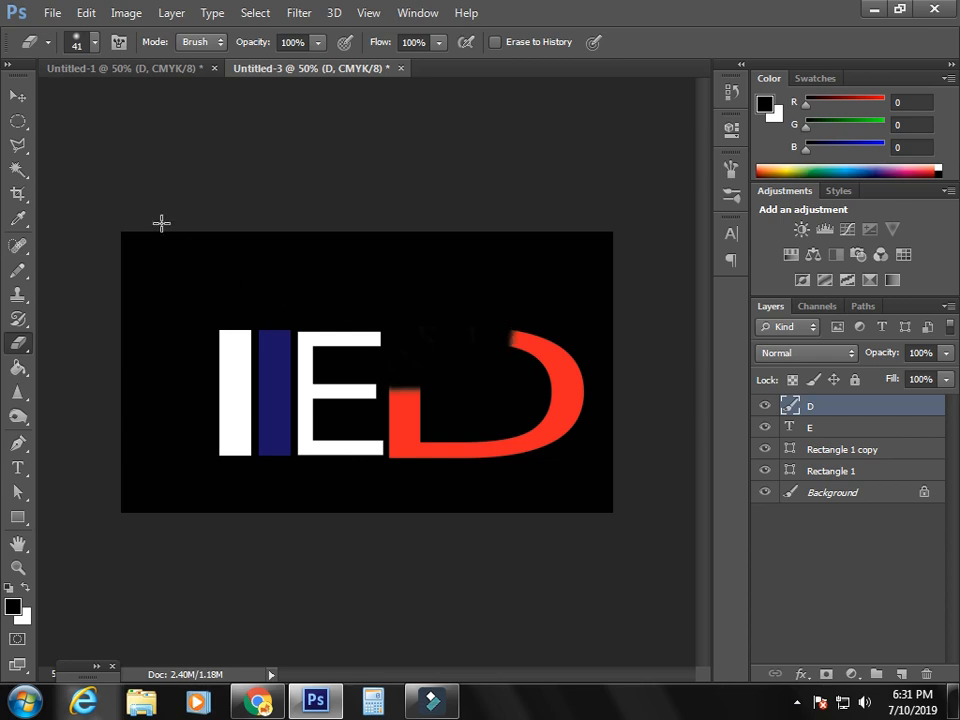
# Nudge the partly erased D left and slightly up so that it overlaps the right ends of the E's lower arms.
pyautogui.click(19, 96)
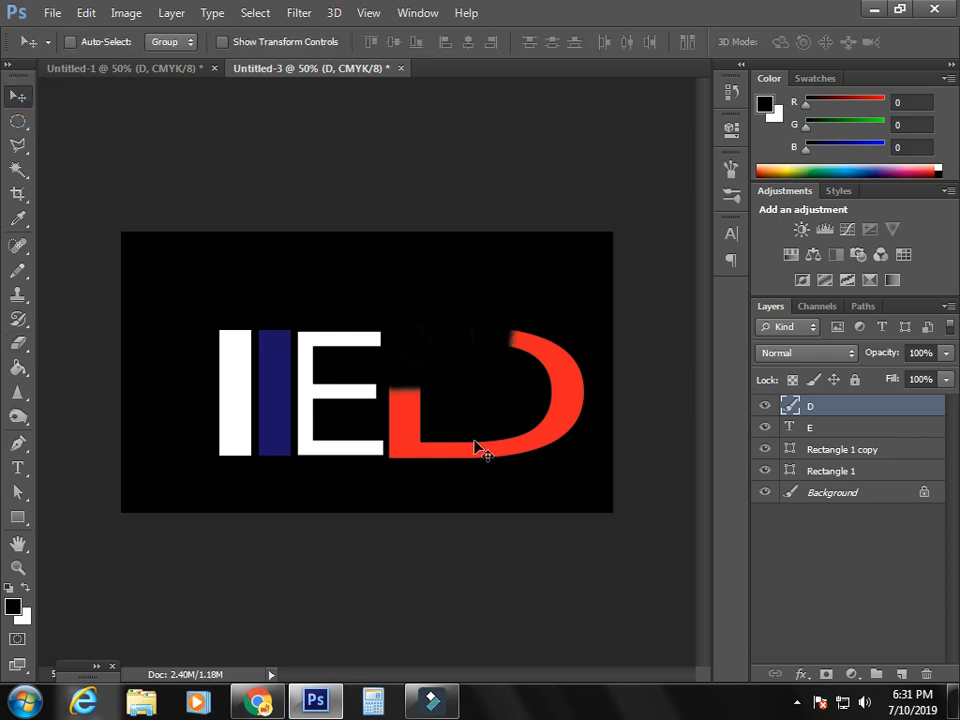
pyautogui.press('Left')
pyautogui.press('Left')
pyautogui.press('Left')
pyautogui.press('Up')
pyautogui.press('Left')
pyautogui.press('Left')
pyautogui.press('Left')
pyautogui.press('Left')
pyautogui.press('Left')
pyautogui.press('Left')
pyautogui.press('Left')
pyautogui.press('Left')
pyautogui.press('Left')
pyautogui.press('Left')
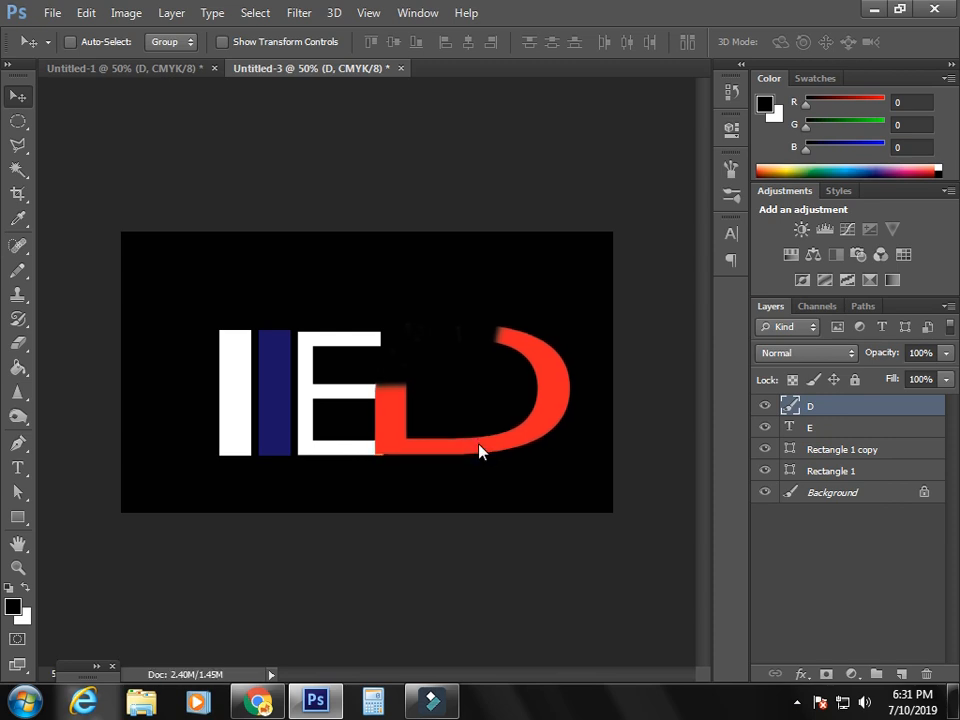
# Free-transform the red D slightly taller and nudge it up so that its lower edge lines up with the E's base.
pyautogui.hotkey('ctrl', 't')
pyautogui.moveTo(472, 456); pyautogui.dragTo(471, 458)
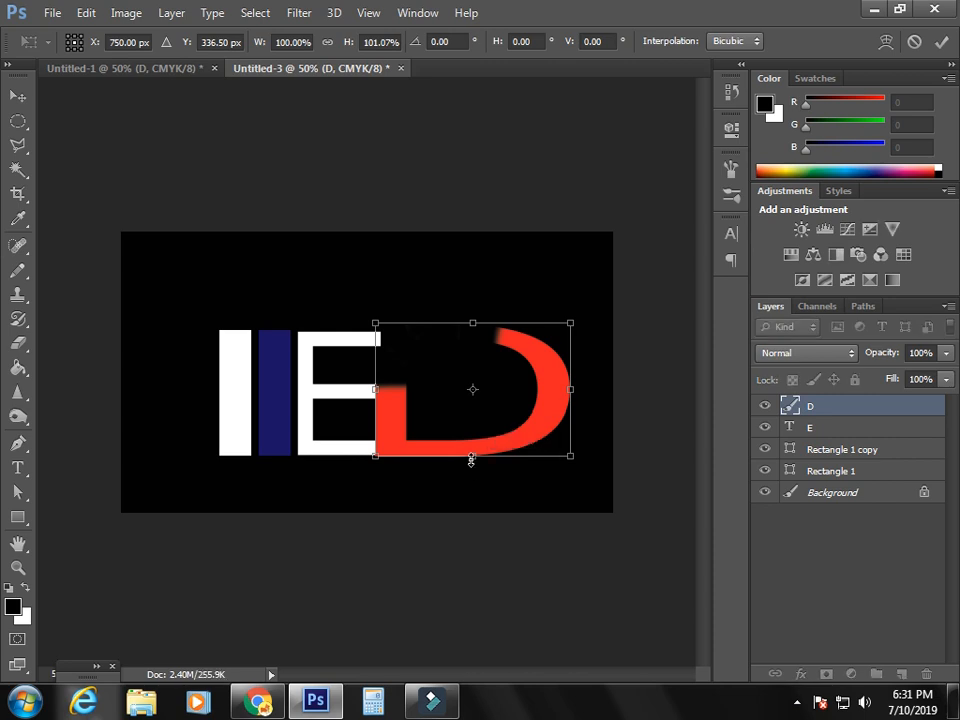
pyautogui.press('Return')
pyautogui.press('Up')
pyautogui.press('Up')
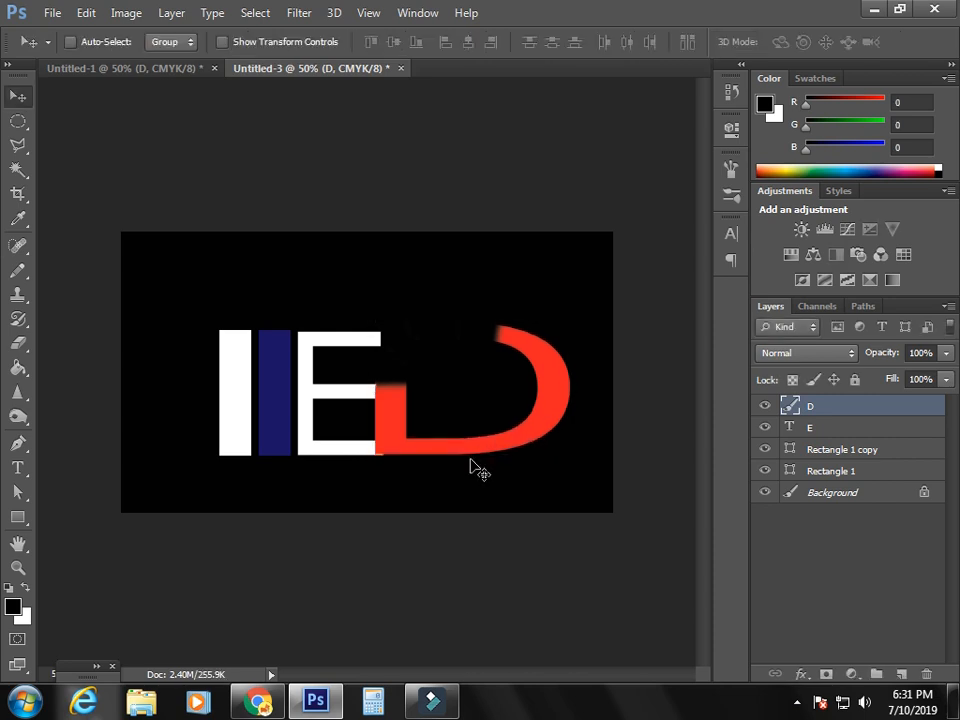
pyautogui.hotkey('ctrl', 't')
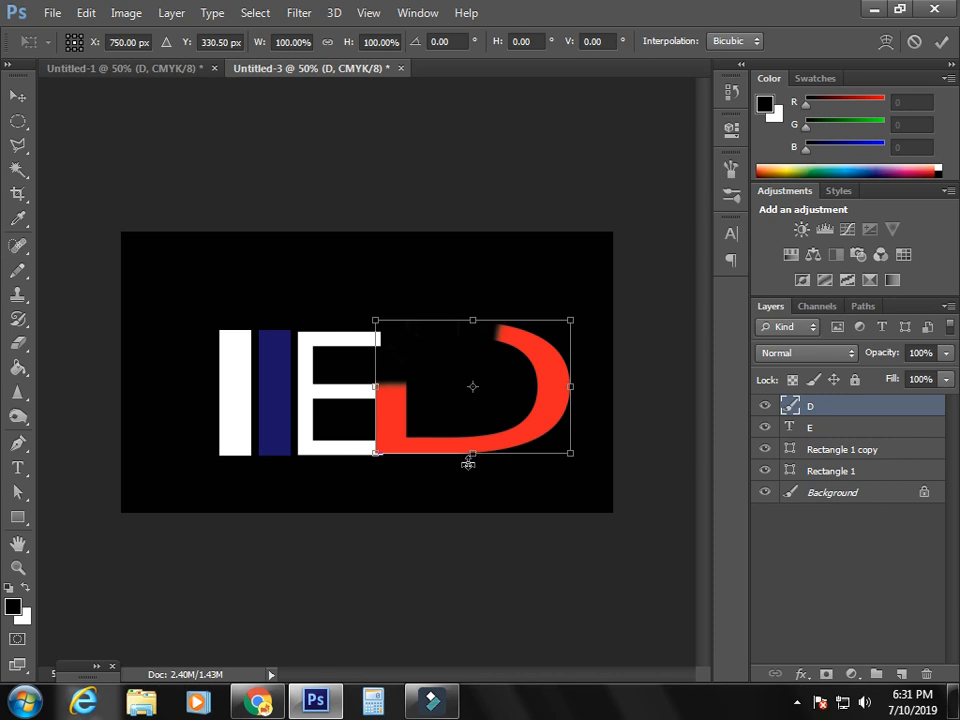
pyautogui.moveTo(472, 460); pyautogui.dragTo(473, 462)
pyautogui.press('Return')
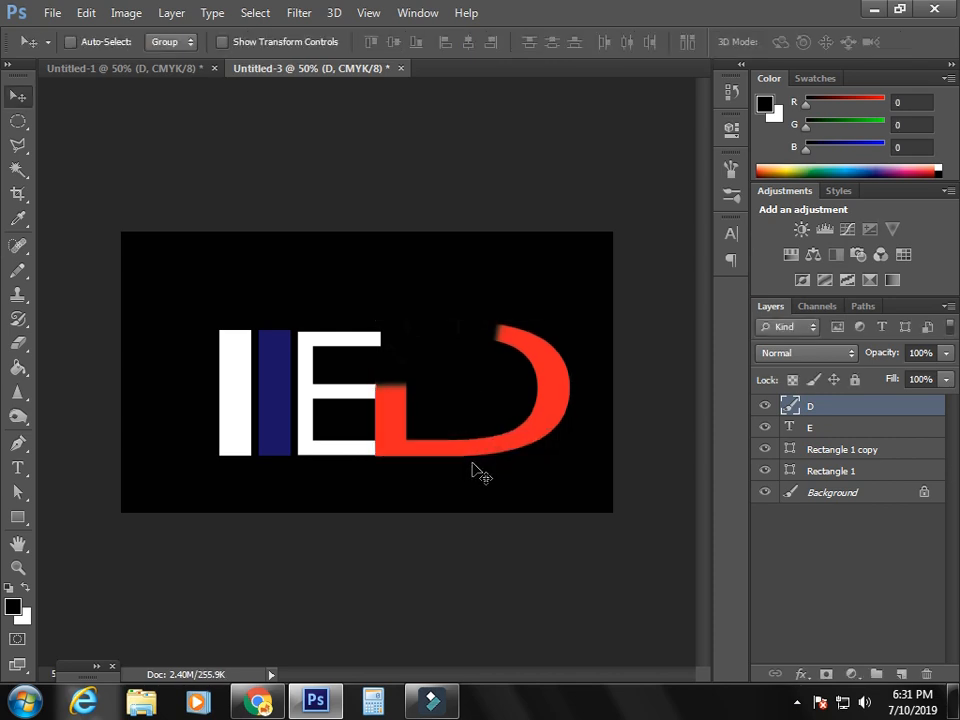
pyautogui.hotkey('ctrl', 't')
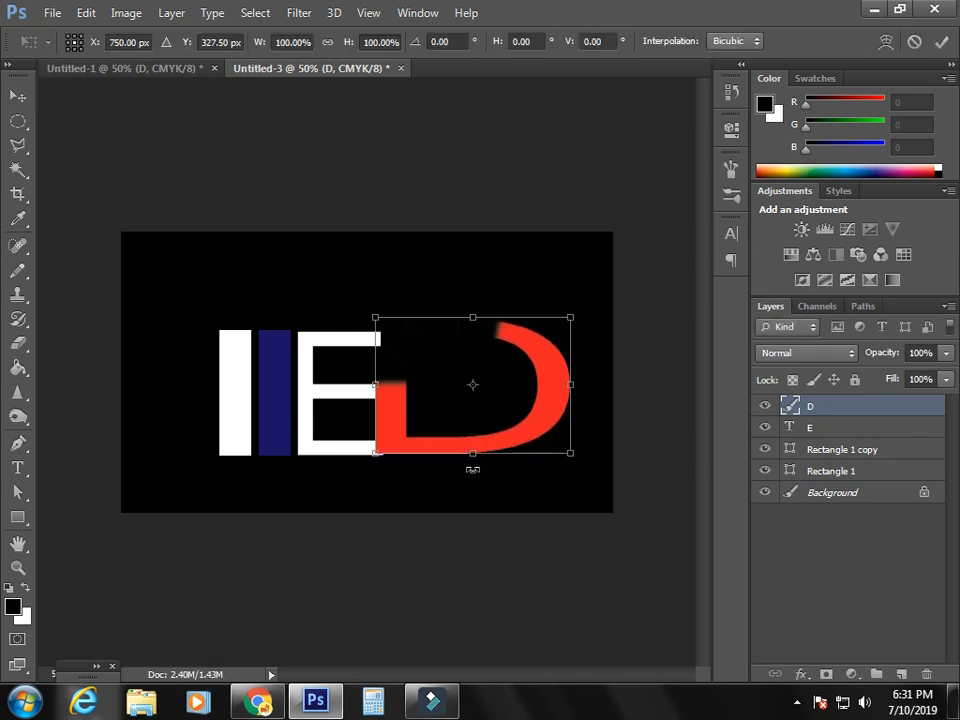
pyautogui.moveTo(471, 460); pyautogui.dragTo(476, 467)
pyautogui.press('Return')
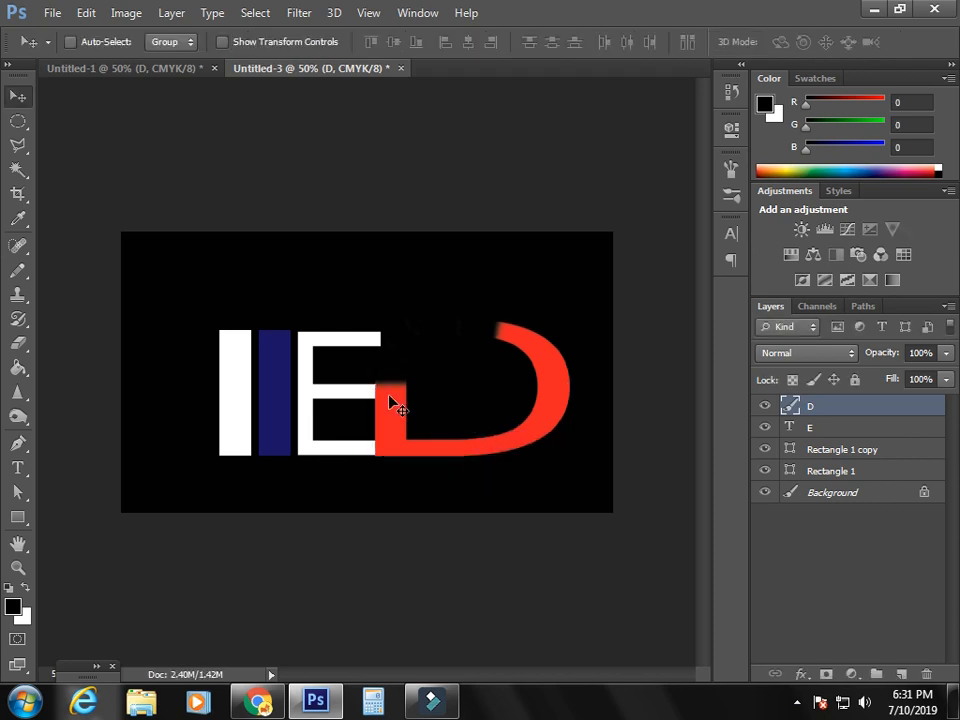
# Apply a Bevel & Emboss texture to the D layer with scale 221% and depth +242%.
pyautogui.rightClick(832, 410)
pyautogui.click(505, 106)
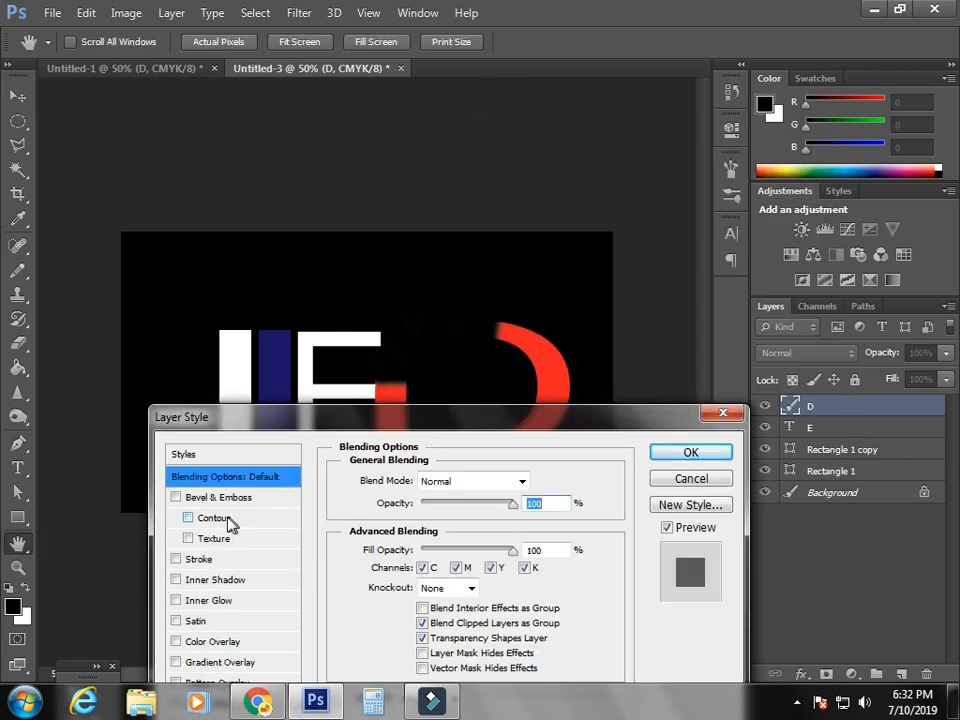
pyautogui.click(215, 540)
pyautogui.moveTo(390, 420); pyautogui.dragTo(368, 497)
pyautogui.moveTo(406, 616); pyautogui.dragTo(411, 616)
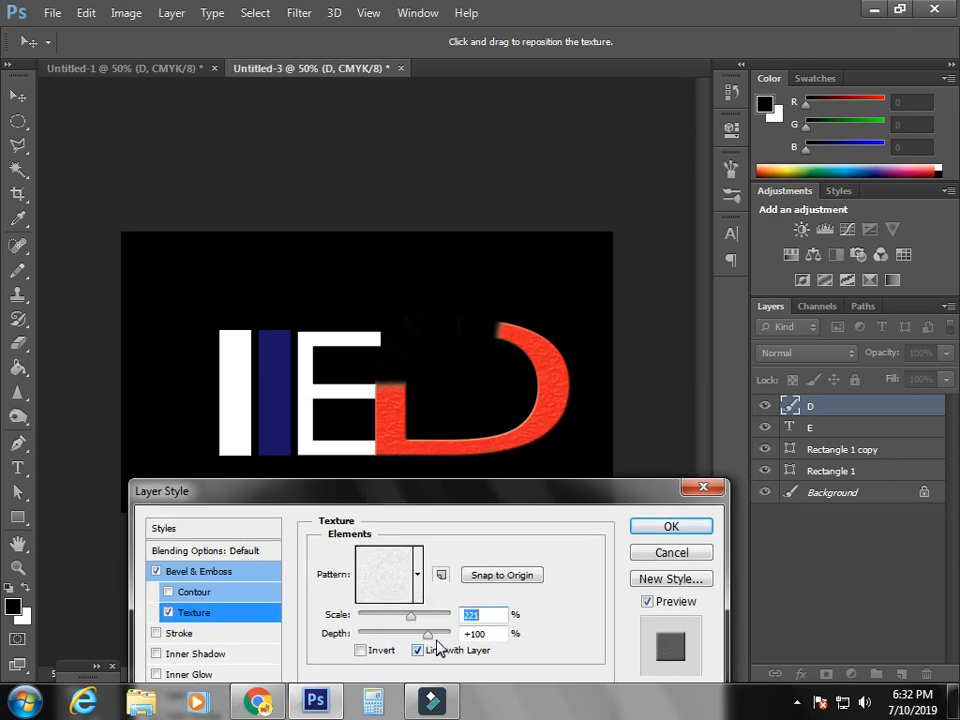
pyautogui.moveTo(428, 634)
pyautogui.mouseDown()
pyautogui.moveTo(418, 638)
pyautogui.moveTo(435, 643)
pyautogui.mouseUp()
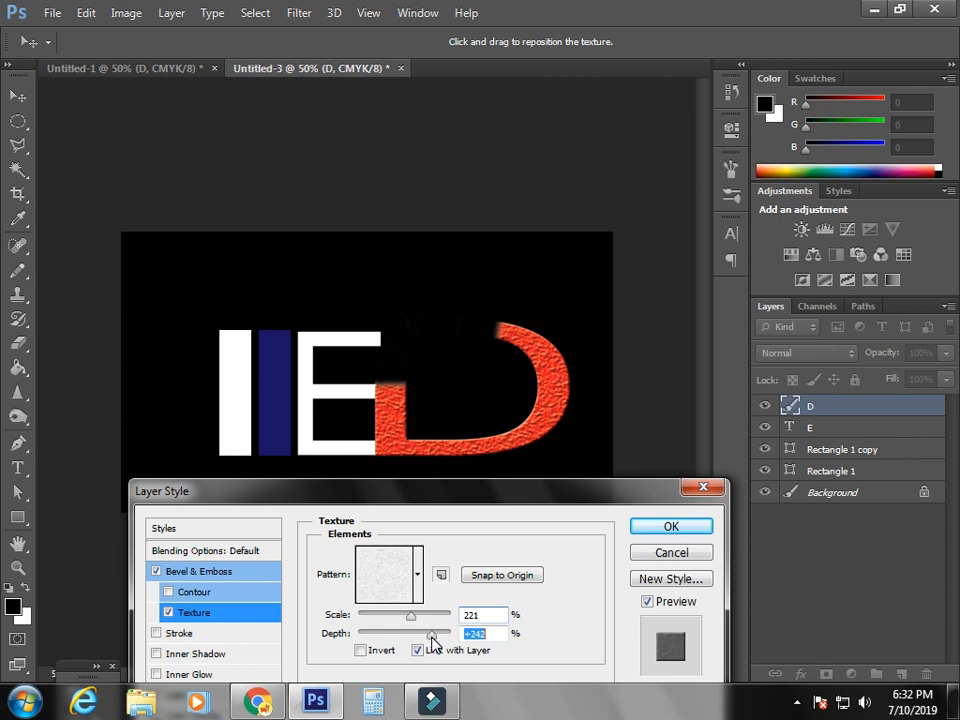
pyautogui.click(667, 527)
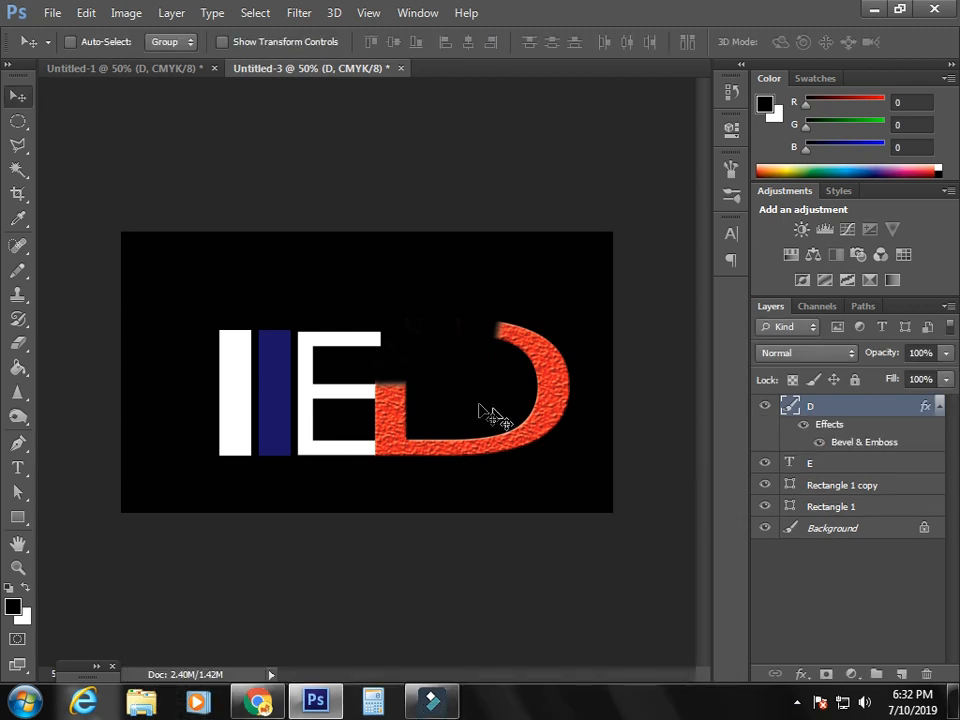
pyautogui.click(86, 13)
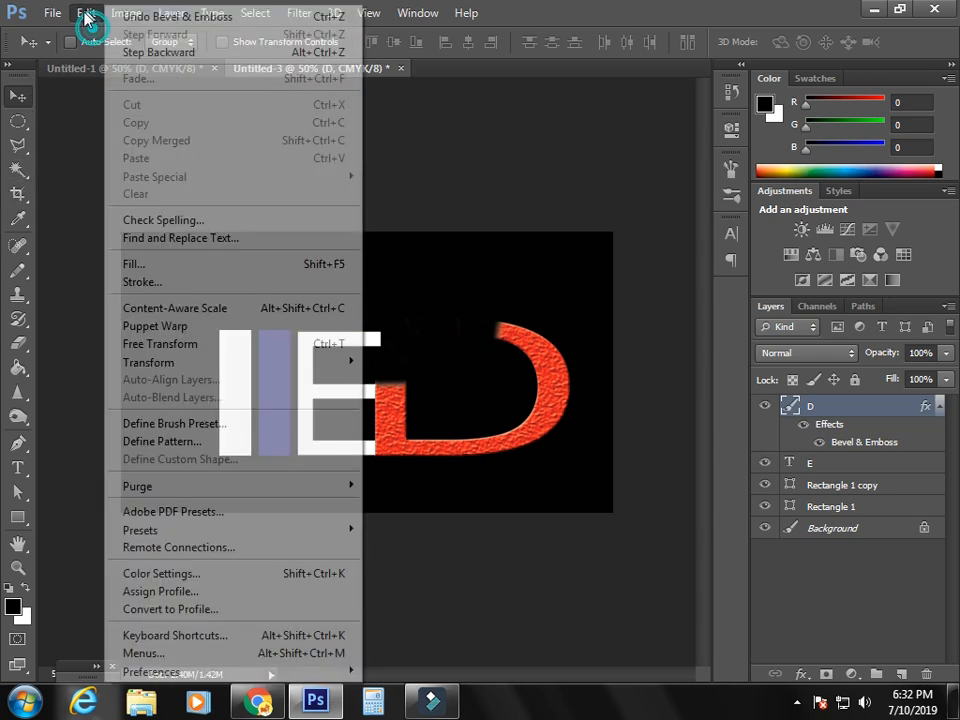
pyautogui.moveTo(332, 364)
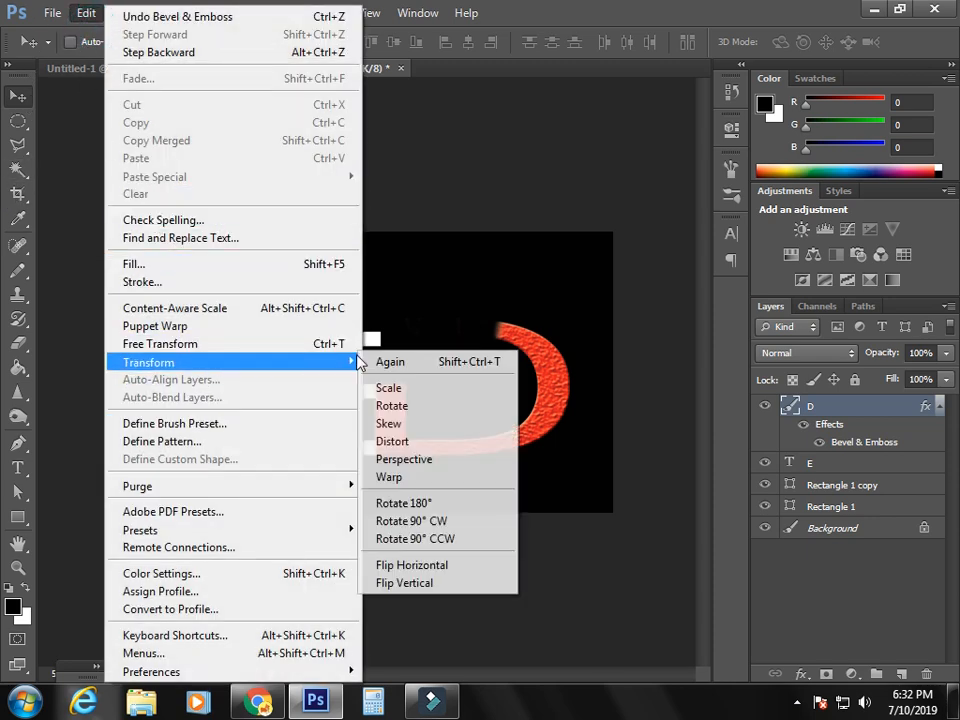
pyautogui.click(452, 478)
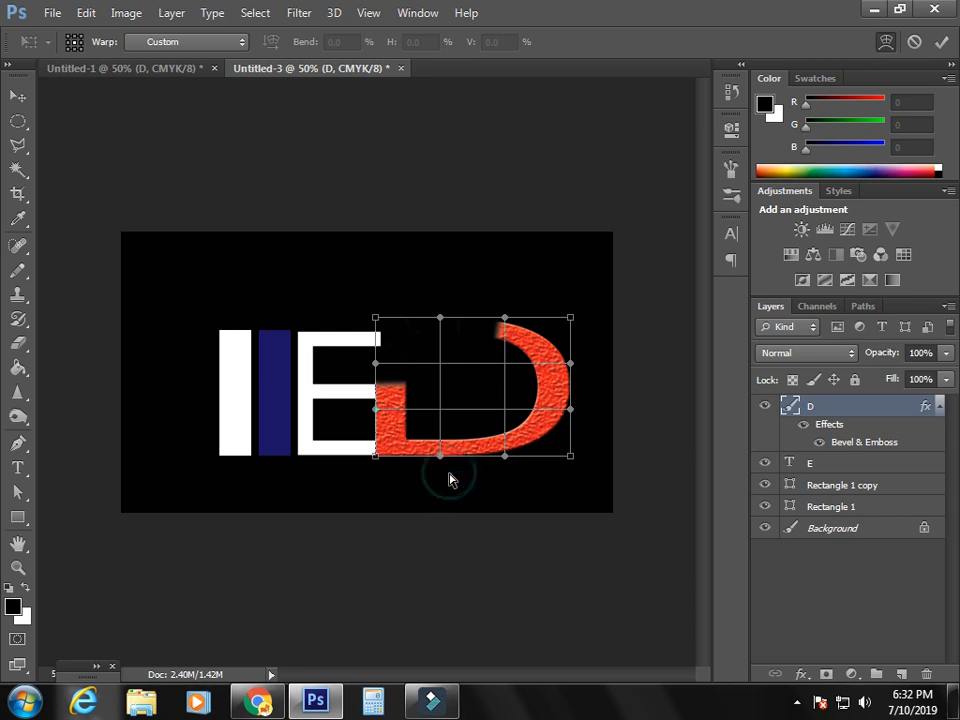
# Skew the D so its top-right corner moves inward and its bottom-right corner outward, then slant its right side slightly downward and apply.
pyautogui.click(83, 18)
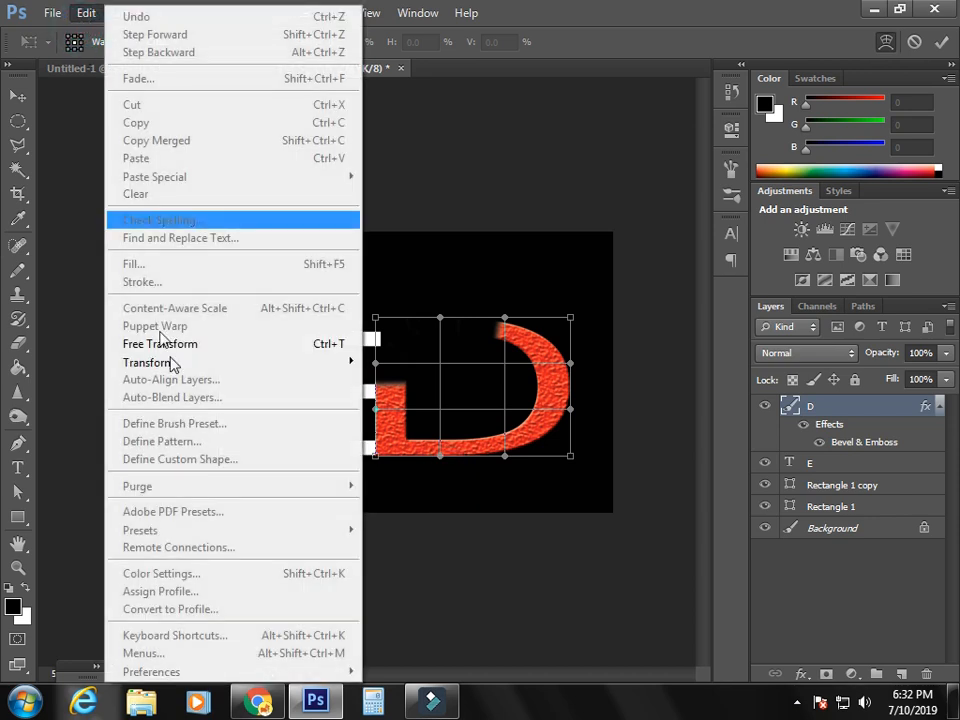
pyautogui.moveTo(357, 362)
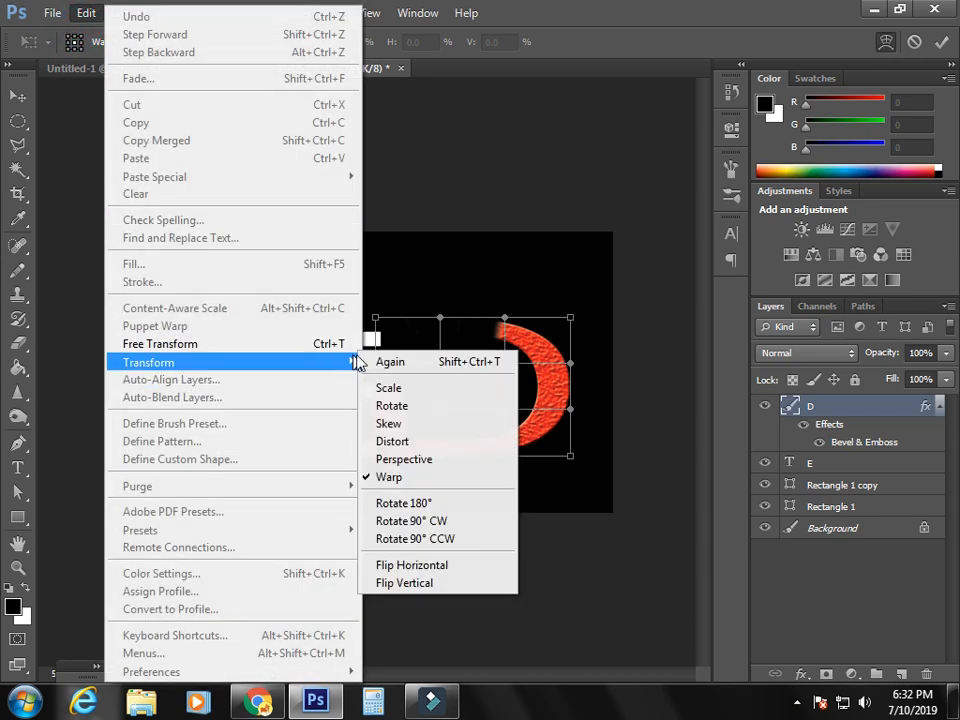
pyautogui.click(417, 433)
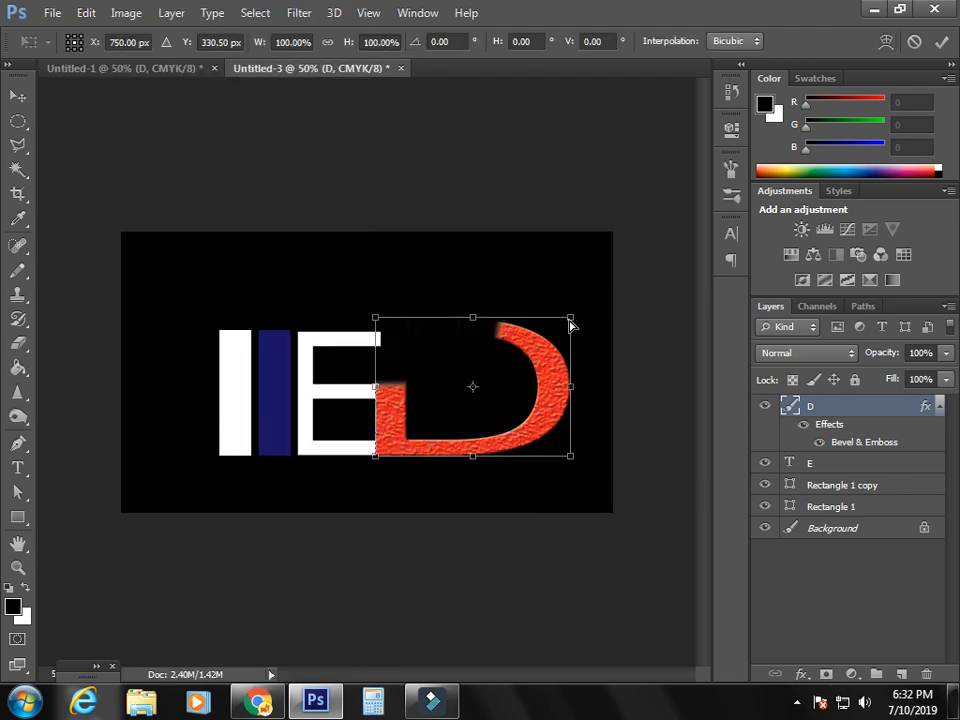
pyautogui.moveTo(564, 326); pyautogui.dragTo(541, 398)
pyautogui.moveTo(569, 460); pyautogui.dragTo(539, 461)
pyautogui.moveTo(574, 463); pyautogui.dragTo(626, 462)
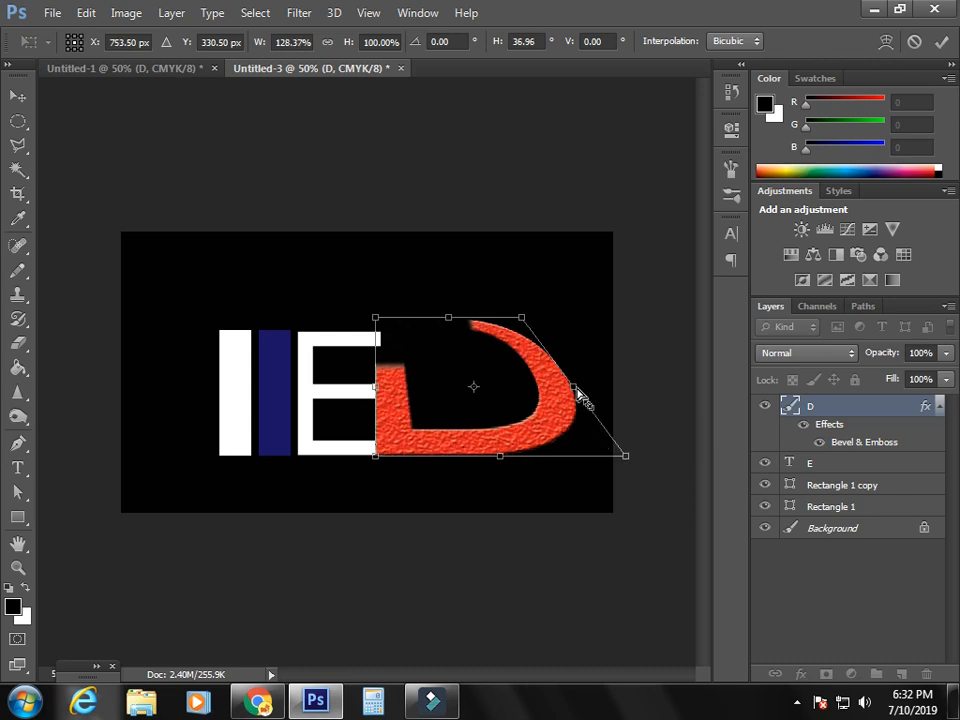
pyautogui.moveTo(577, 390); pyautogui.dragTo(624, 384)
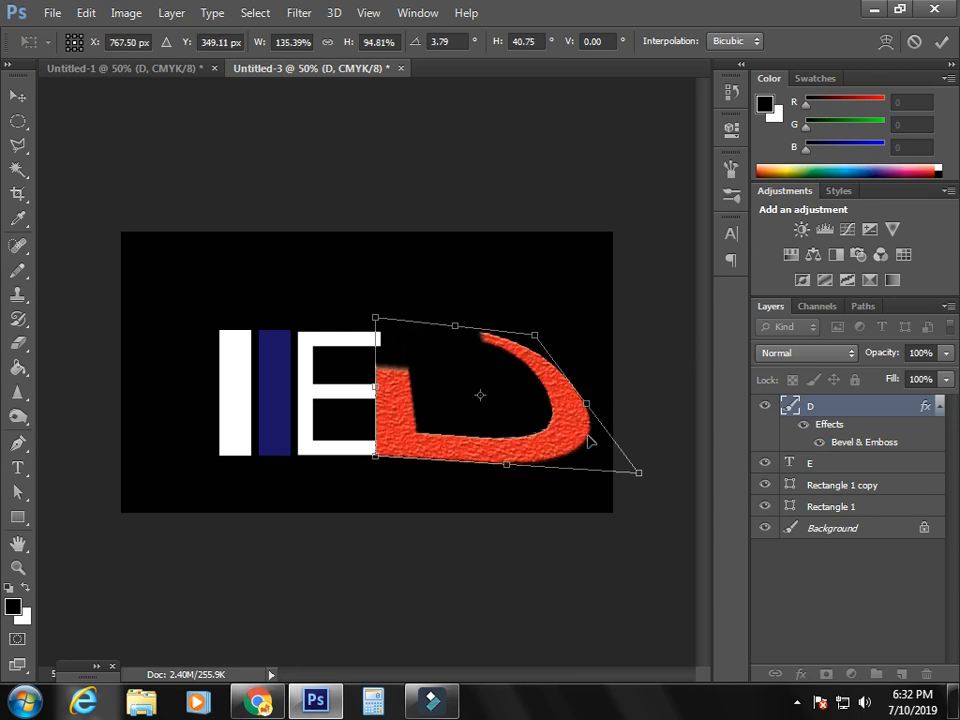
pyautogui.click(18, 95)
pyautogui.click(433, 274)
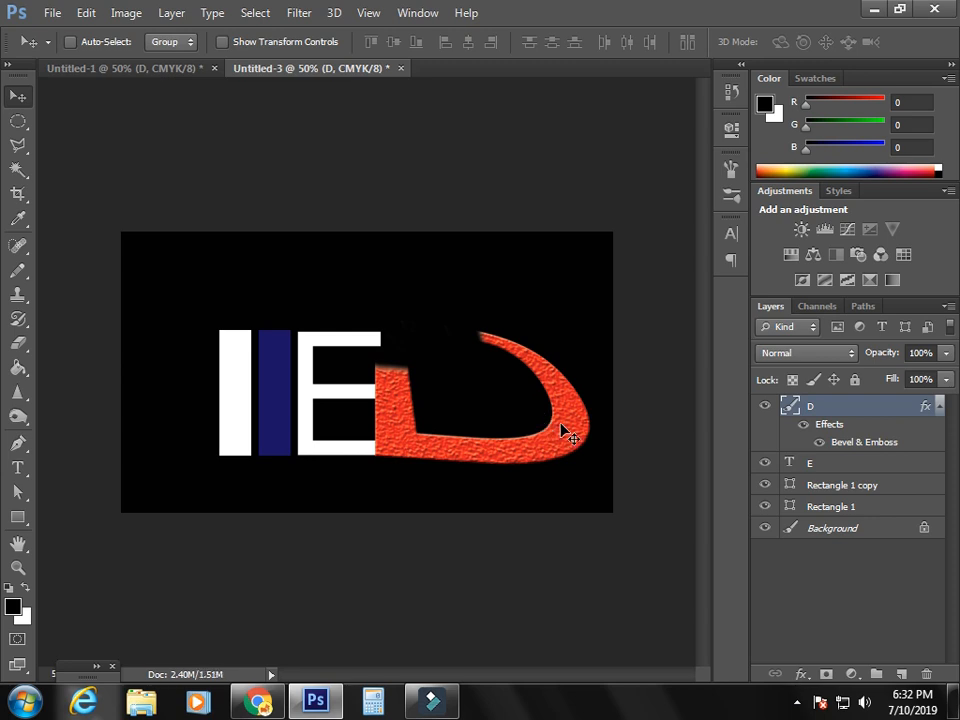
# Rotate the skewed D counterclockwise by about 2.2° to level its lower stroke.
pyautogui.hotkey('ctrl', 't')
pyautogui.moveTo(645, 490); pyautogui.dragTo(604, 500)
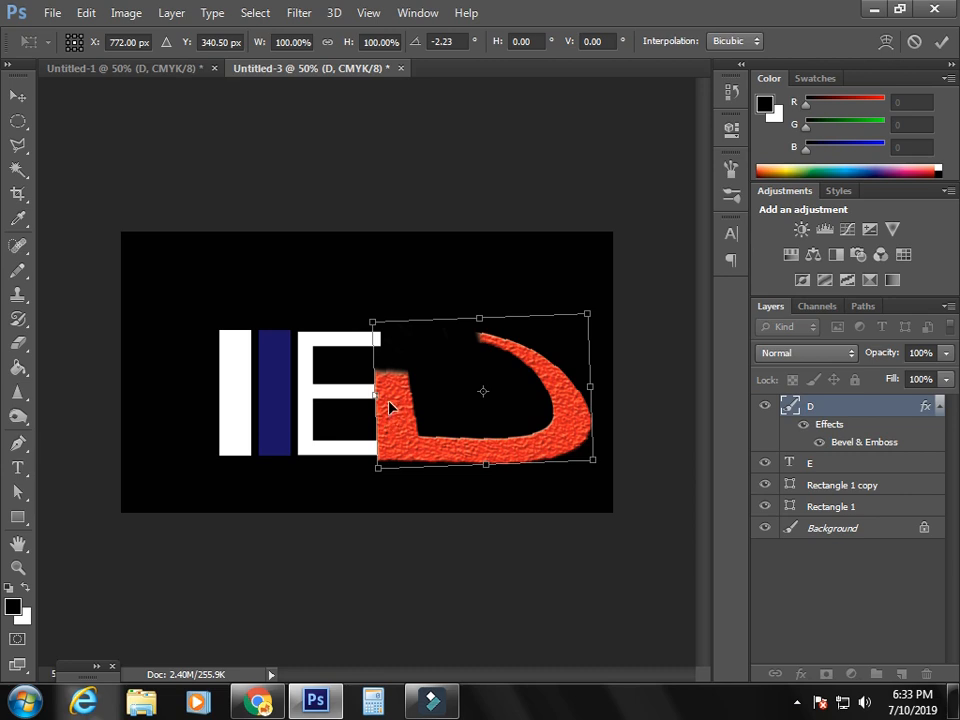
pyautogui.press('Return')
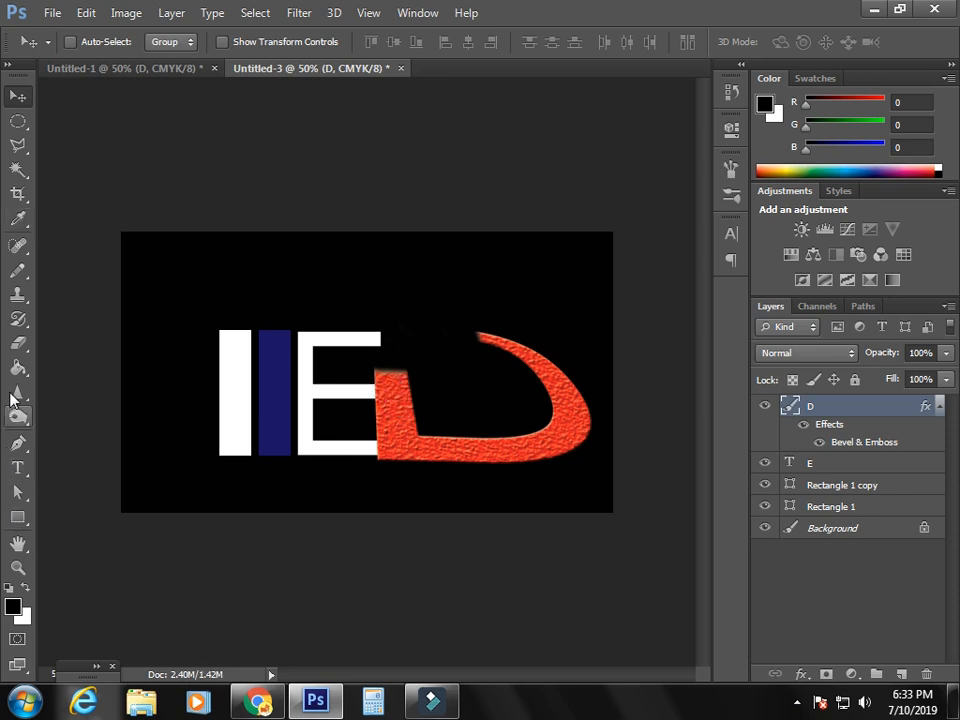
# Erase the top edge of the D's left stem down to the level of the E's middle arm.
pyautogui.click(17, 344)
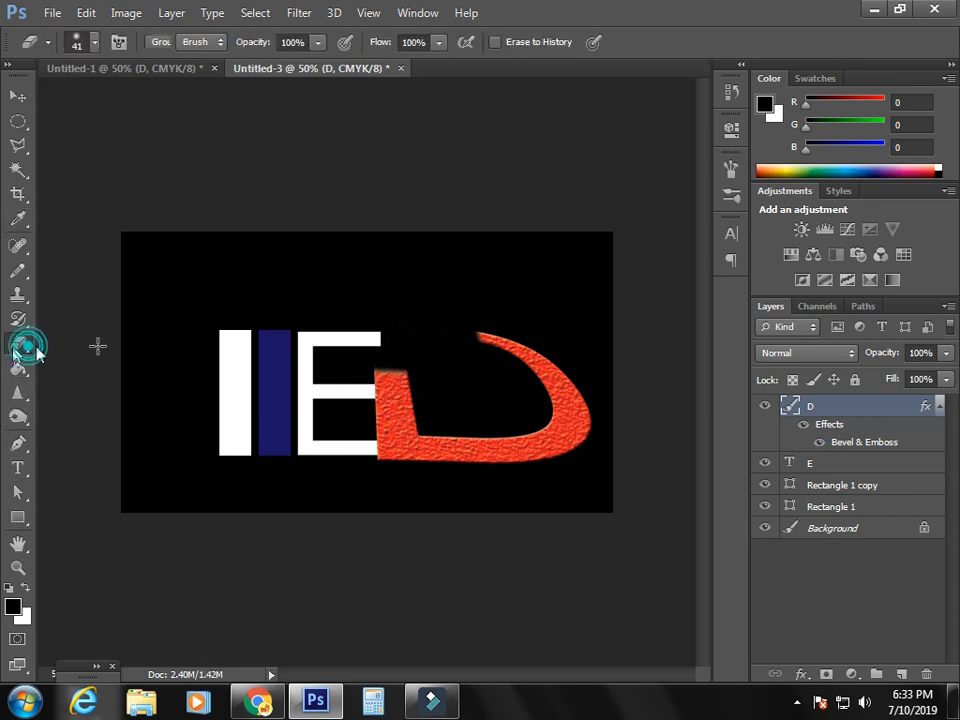
pyautogui.click(404, 377)
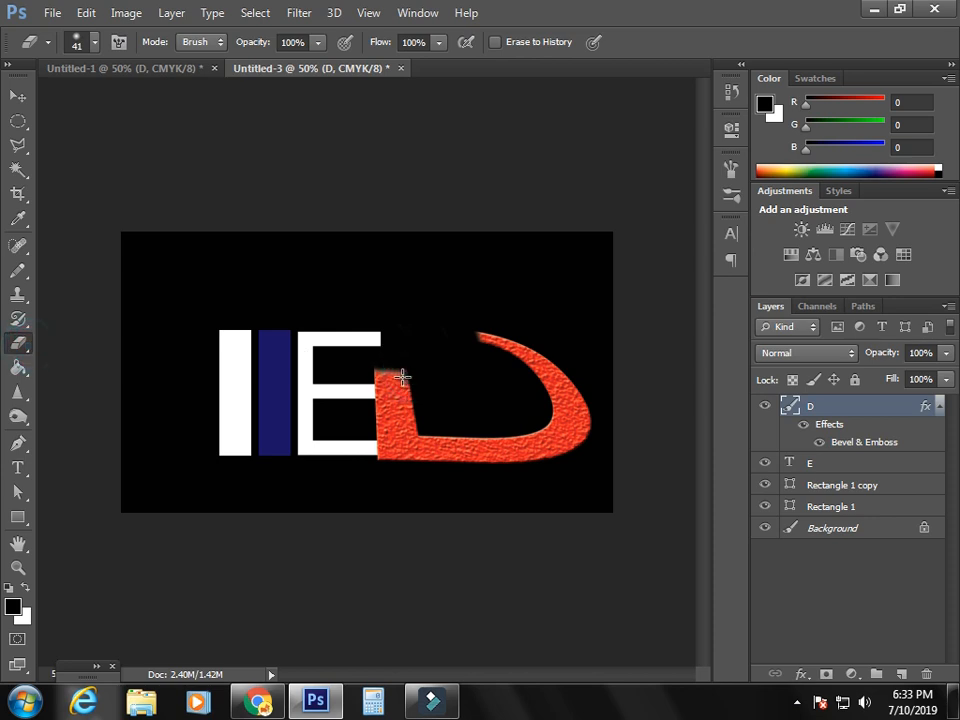
pyautogui.moveTo(370, 376); pyautogui.dragTo(403, 375)
pyautogui.click(418, 369)
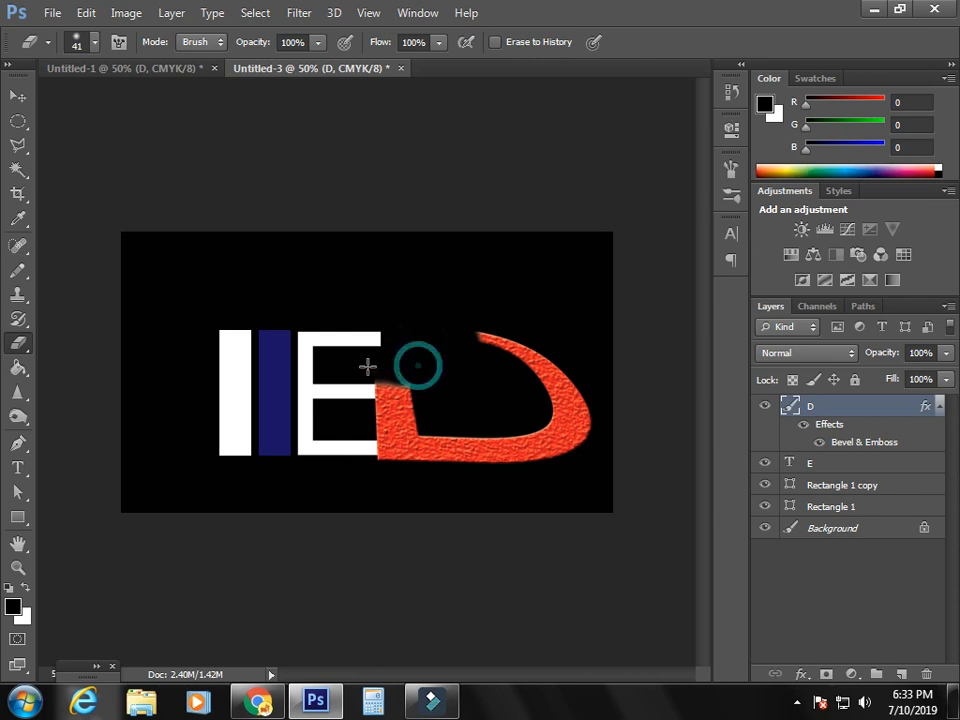